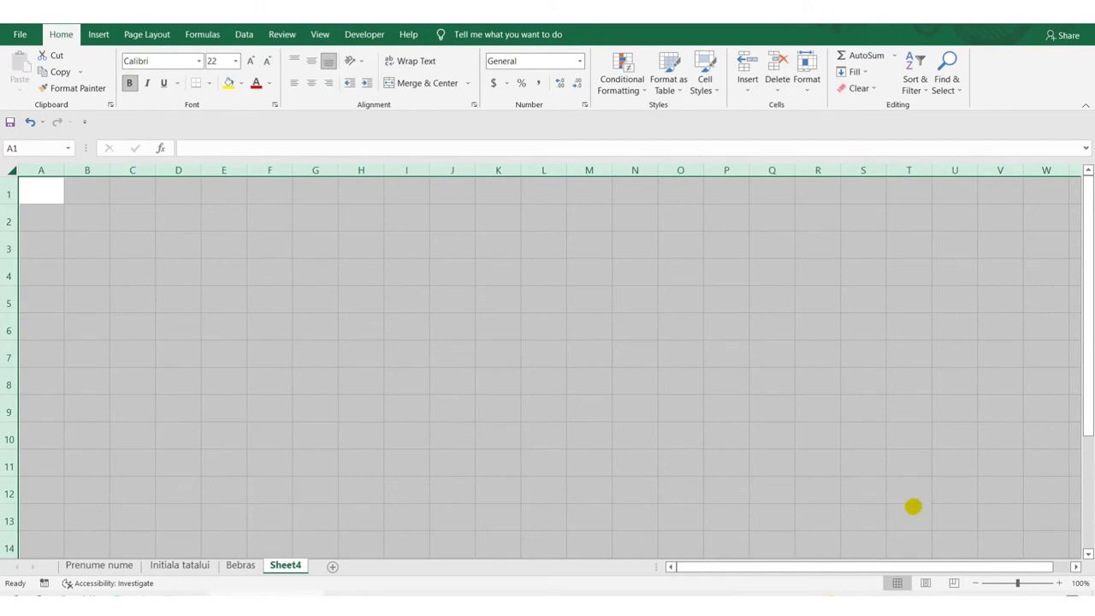
Step: Merge and centre B2:F2 with a yellow fill and enter the title "Funcții text"
drag(1026, 582, 1027, 583)
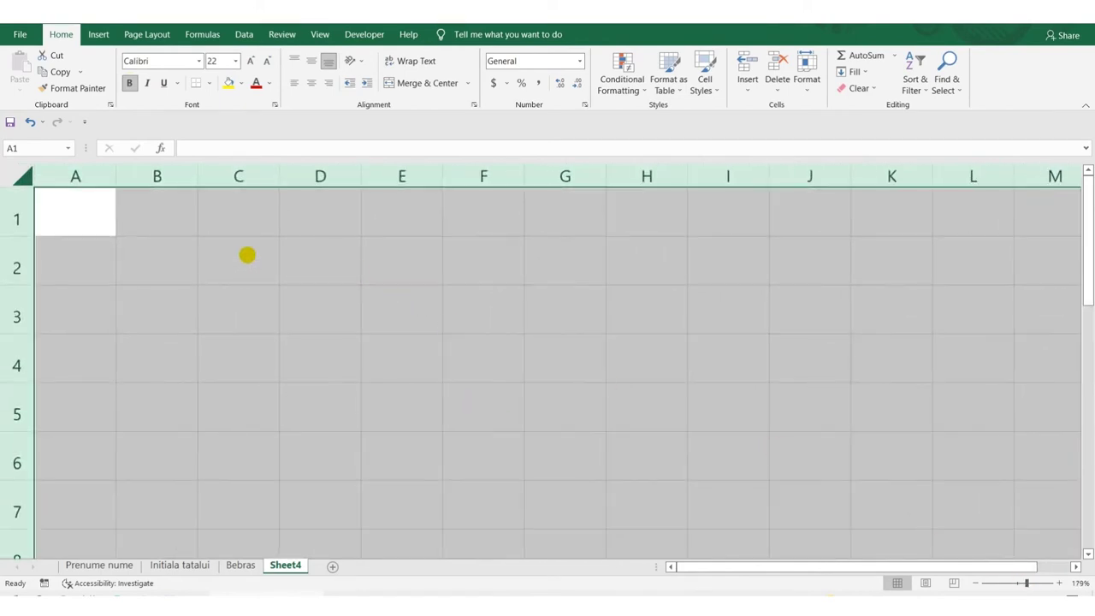
drag(174, 247, 473, 270)
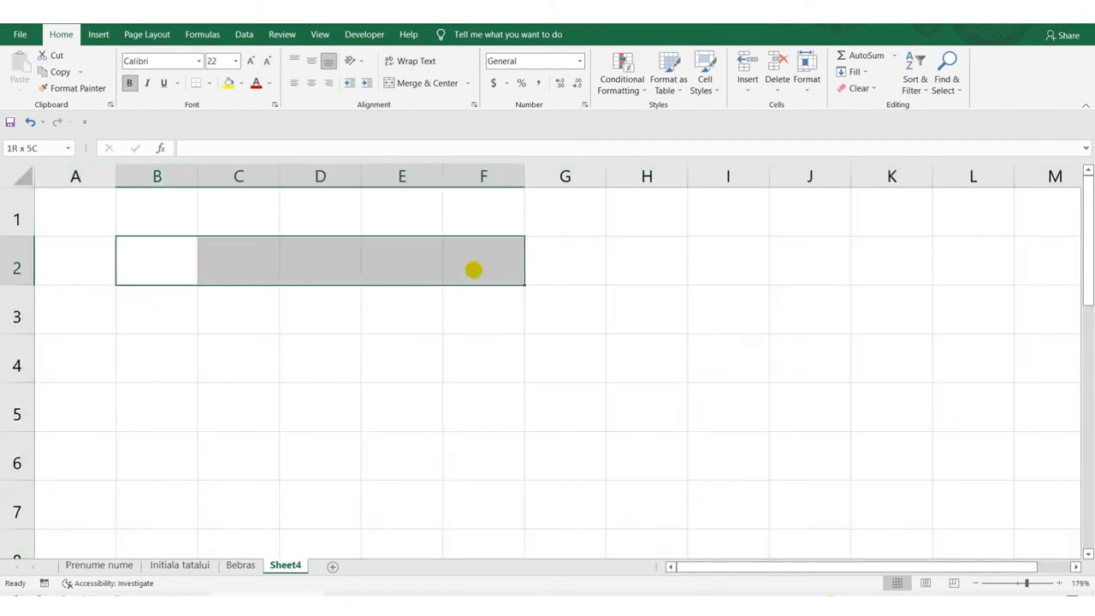
click(228, 83)
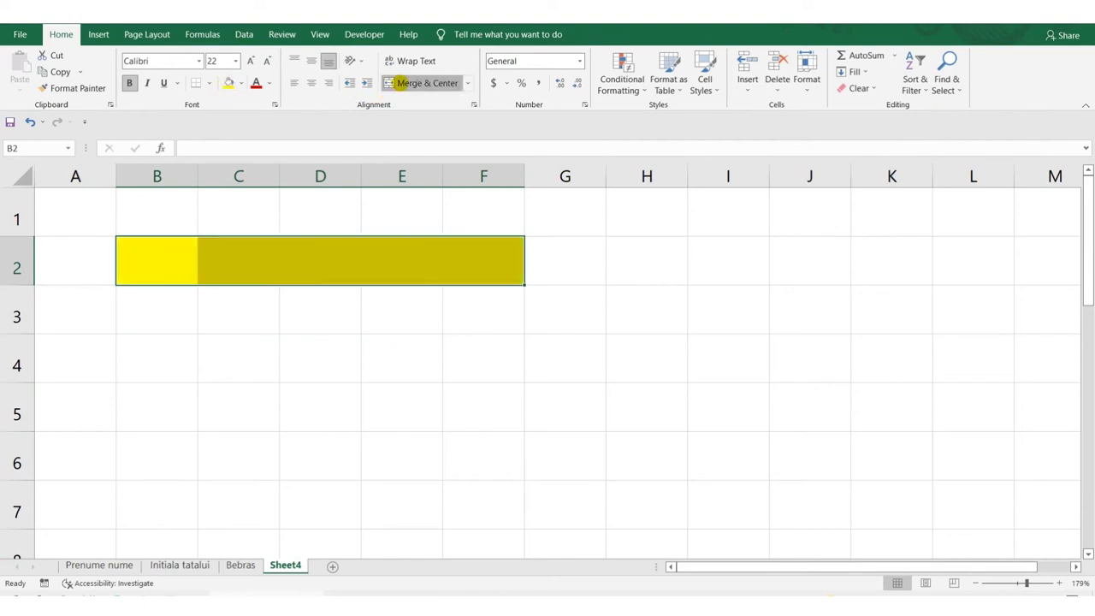
click(400, 82)
text(Funcții text)
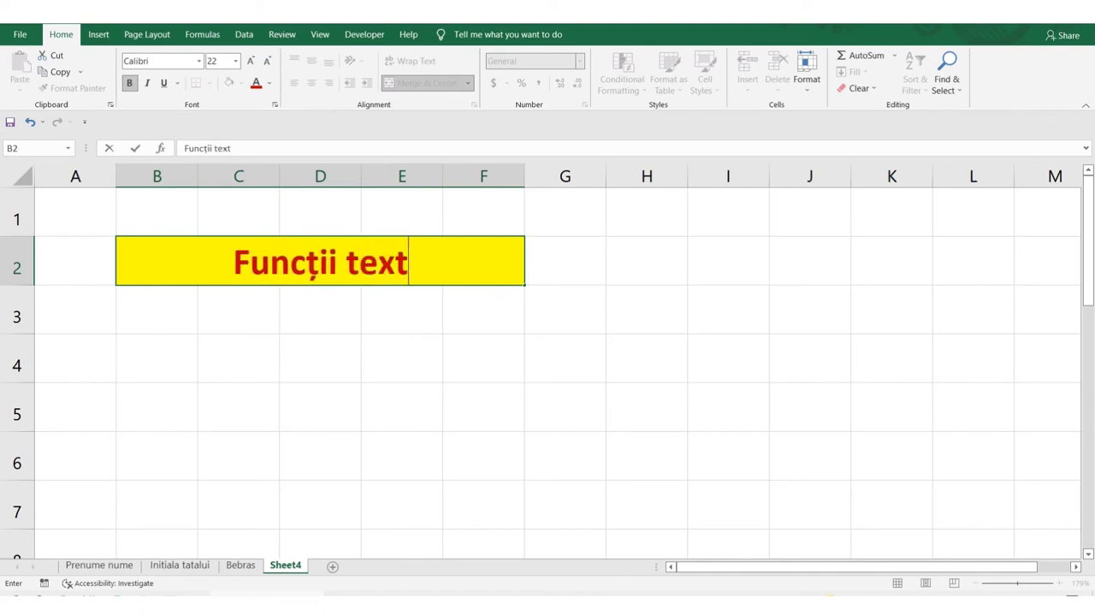
key(Return)
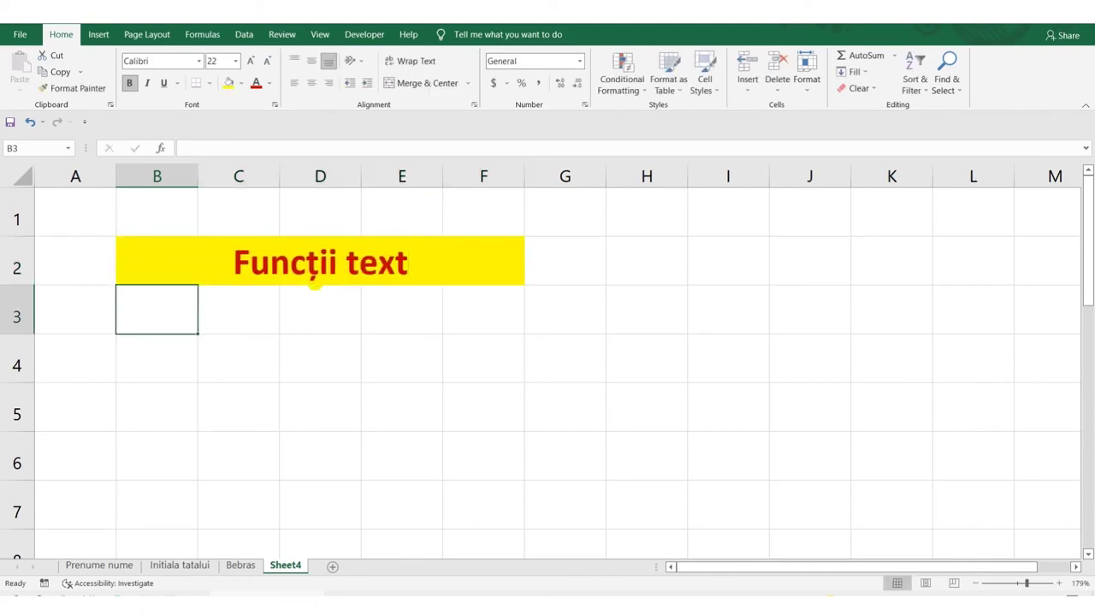
Step: Enter the headers "nr." in B4 and "Nume elev" in C4, fitting column C's width to its text
click(193, 349)
text(nr.)
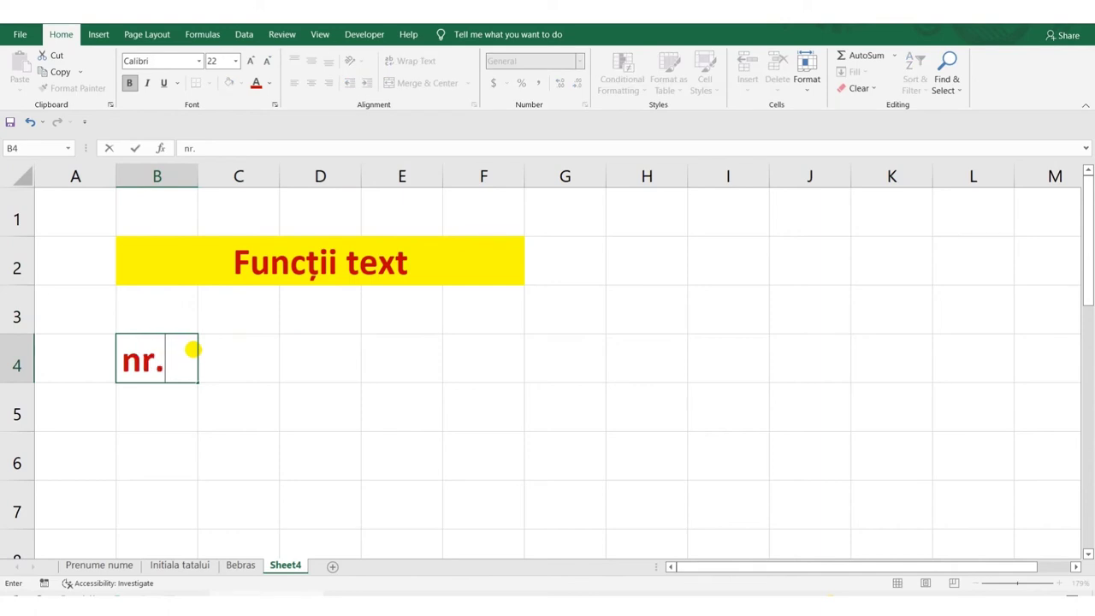
key(Return)
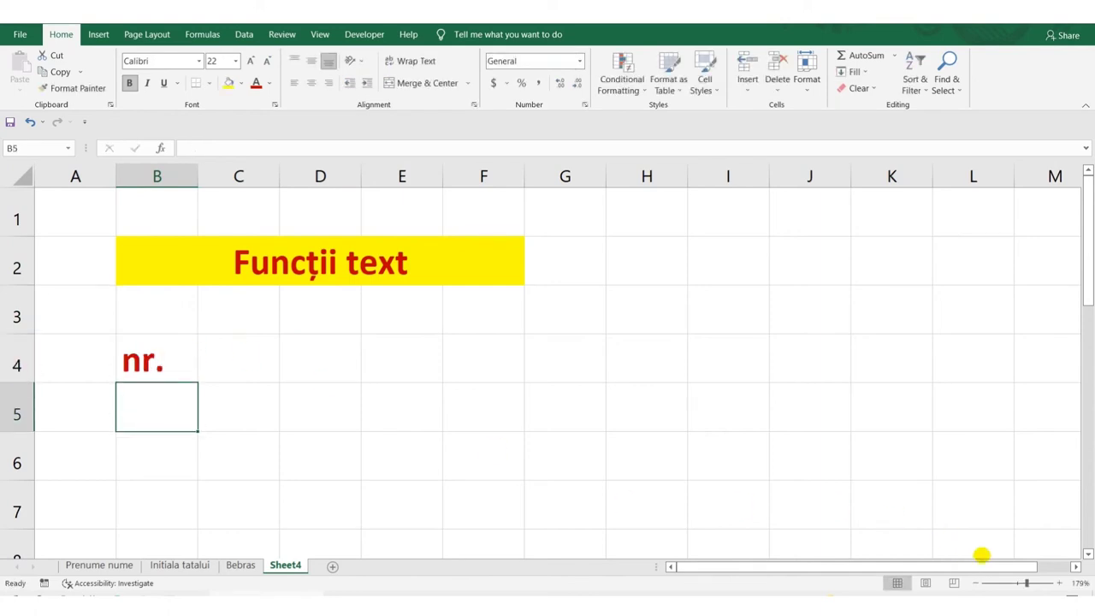
drag(1022, 583, 1020, 583)
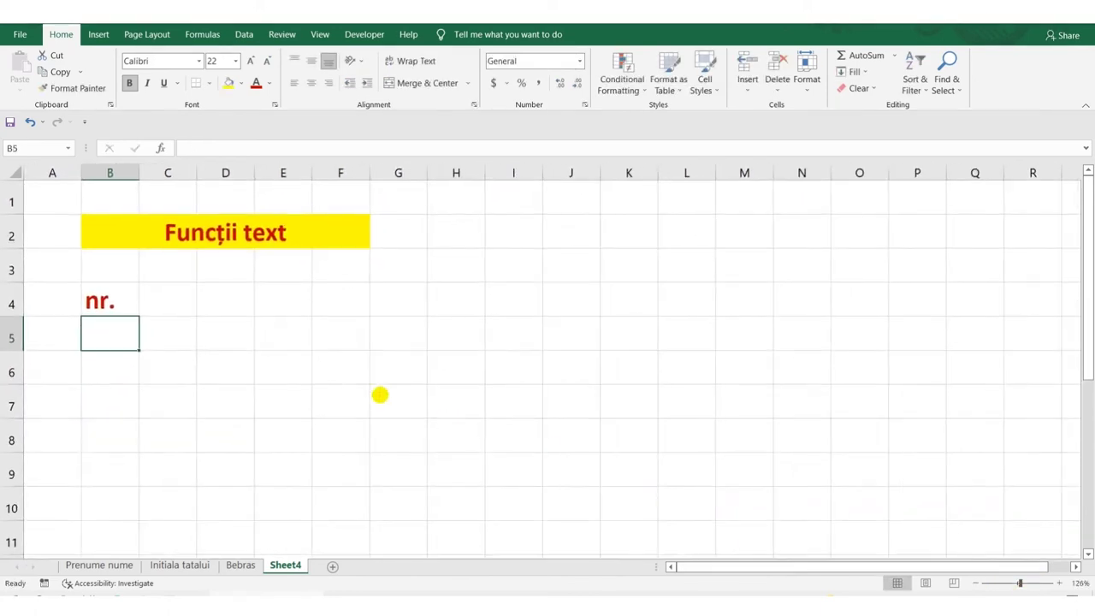
click(176, 301)
text(Num)
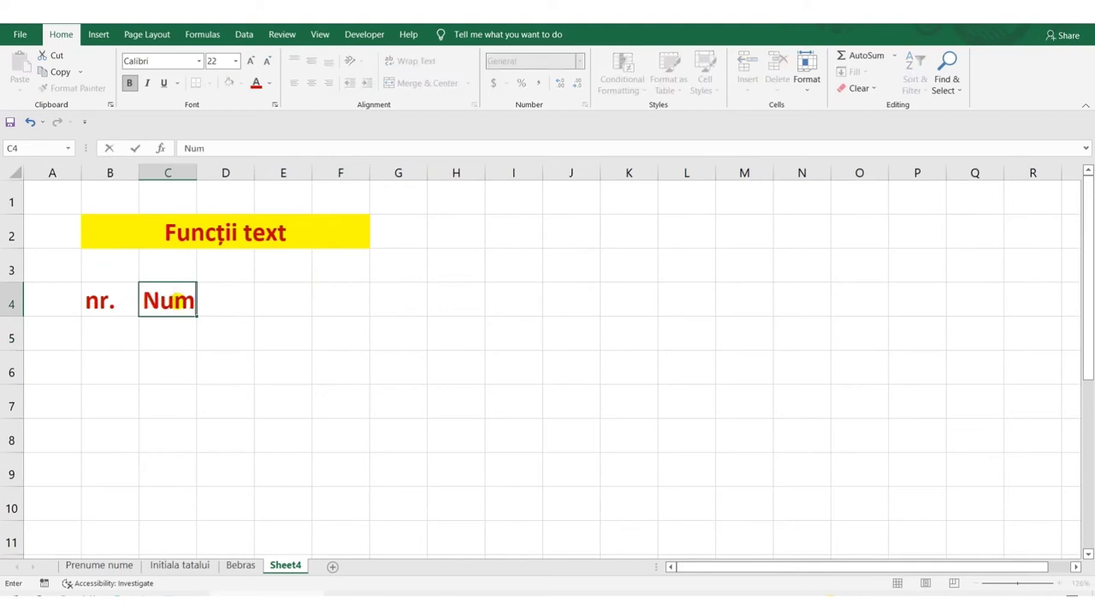
text(e elev)
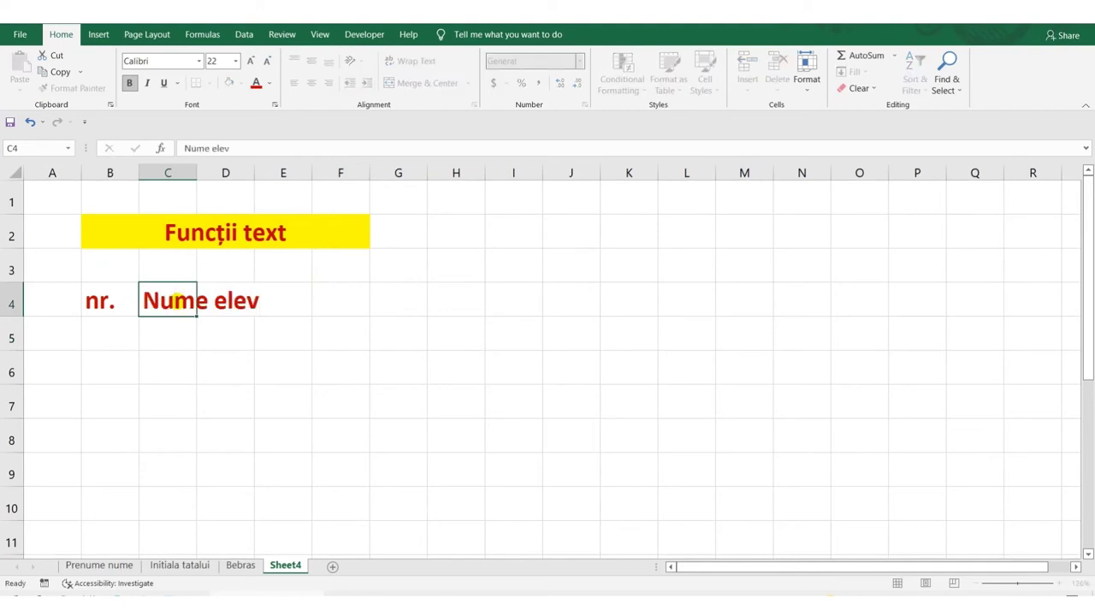
key(Return)
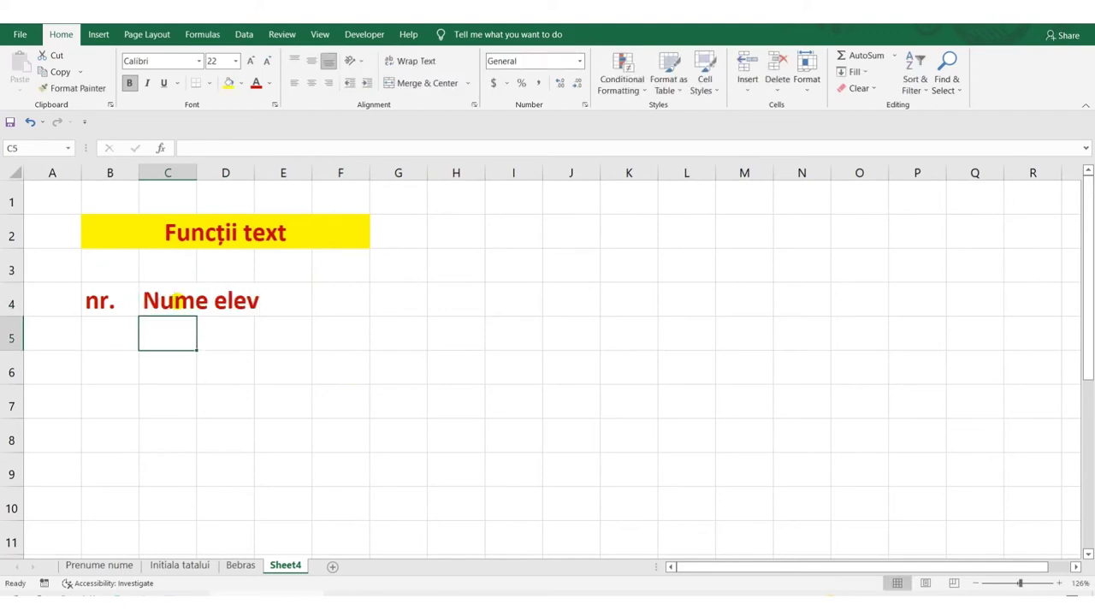
double_click(197, 174)
Step: Enter the header "Prenume elev" in D4 and fit column D's width to it
click(315, 298)
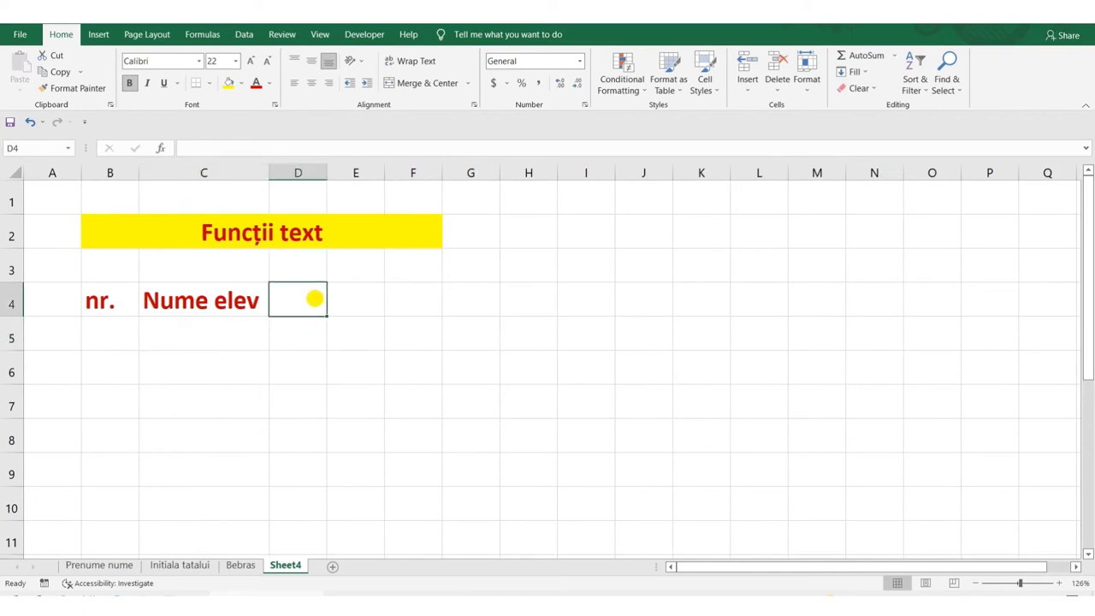
text(Prenume elev)
key(Return)
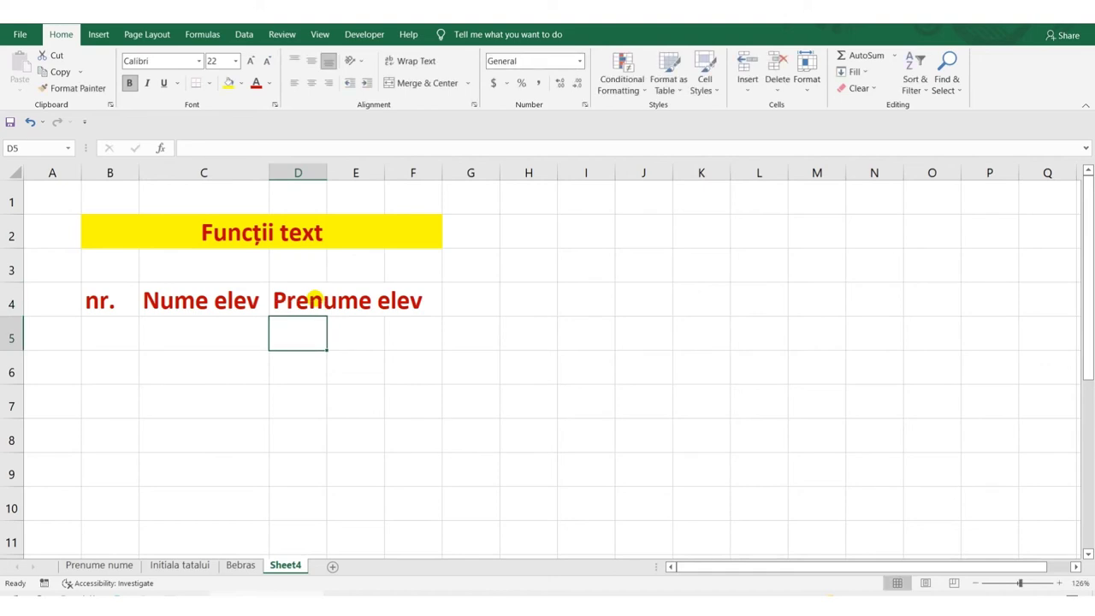
double_click(325, 172)
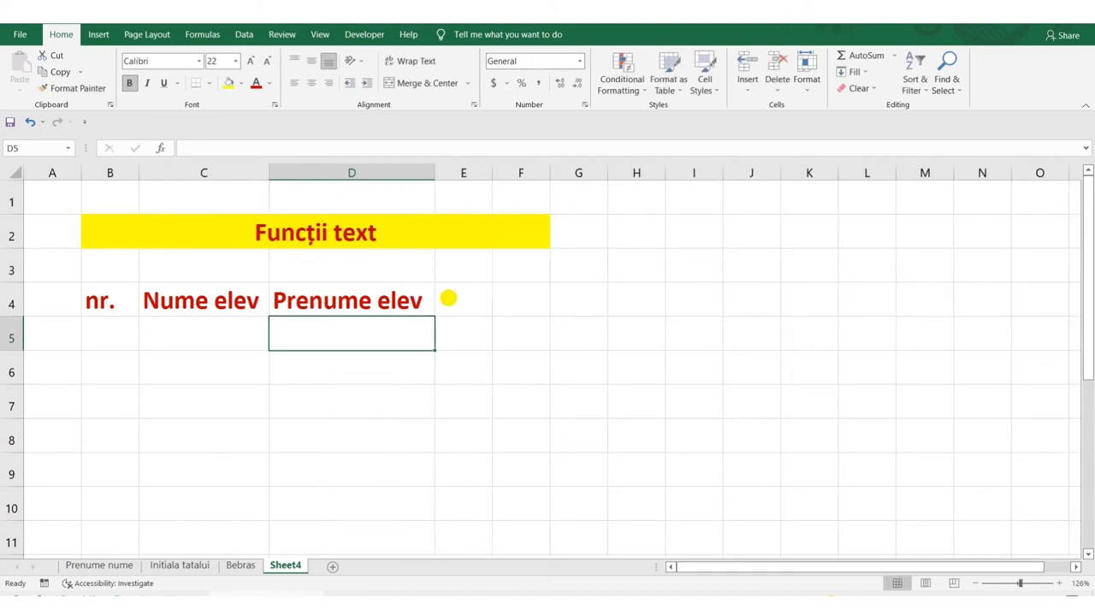
Step: Enter the header "Nume prenume elev" in E4 and fit column E's width to it
click(454, 297)
text(Nume)
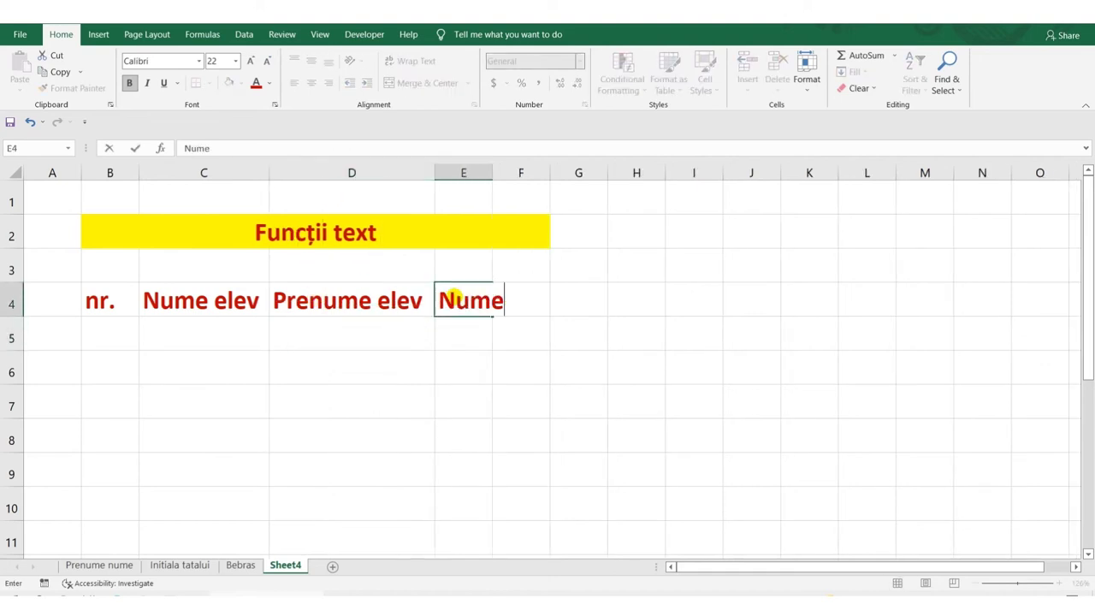
text( prenume ele)
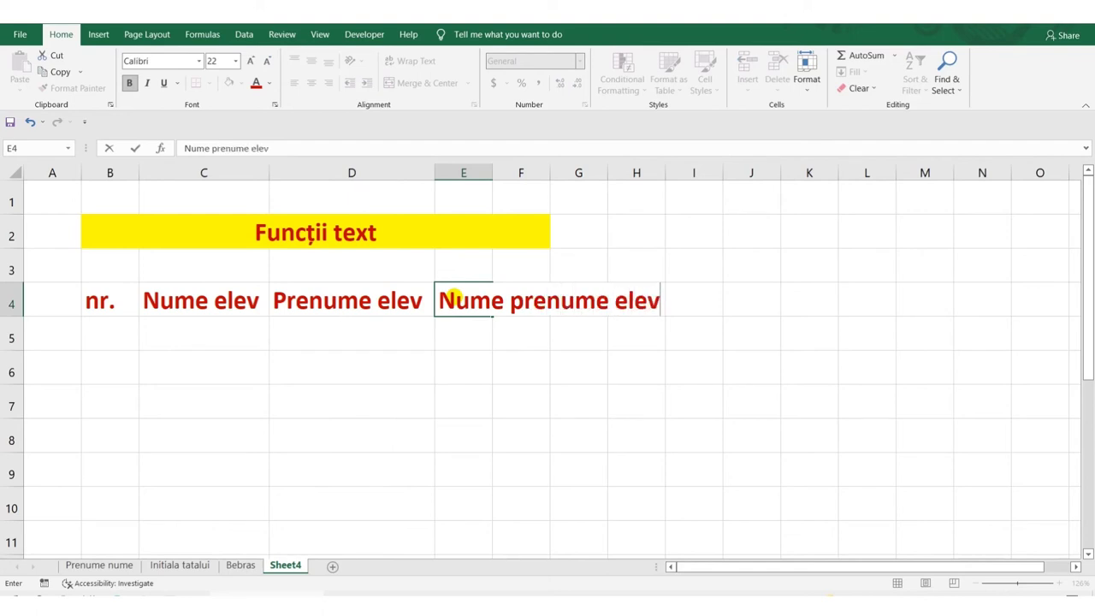
text(v)
key(Return)
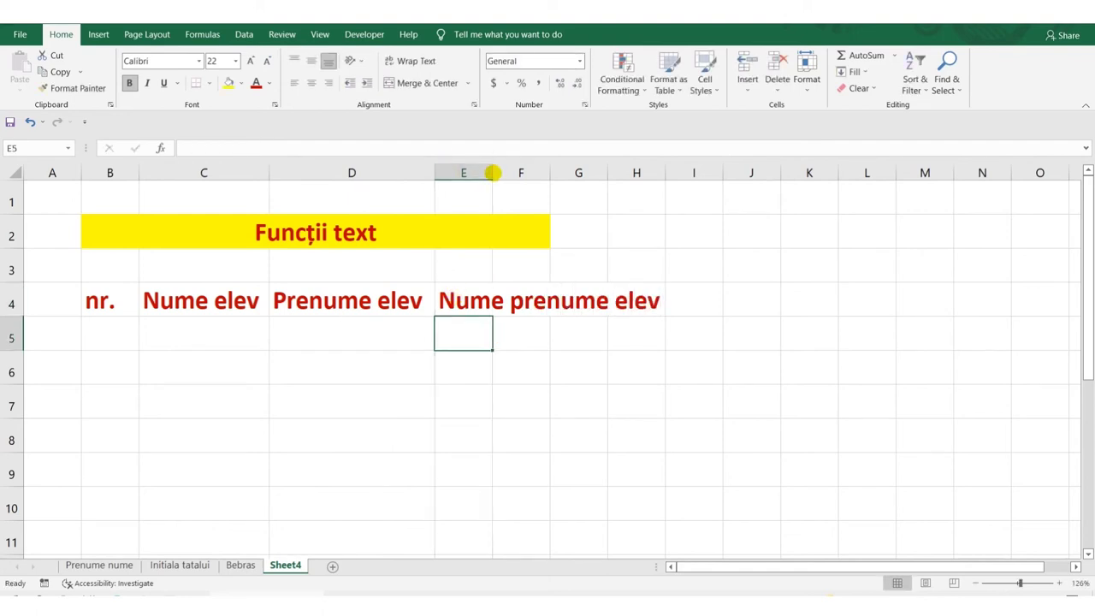
double_click(493, 172)
Step: Number cells B5:B11 from 1 to 7 as a filled series and make the numbers centred and italic
click(121, 322)
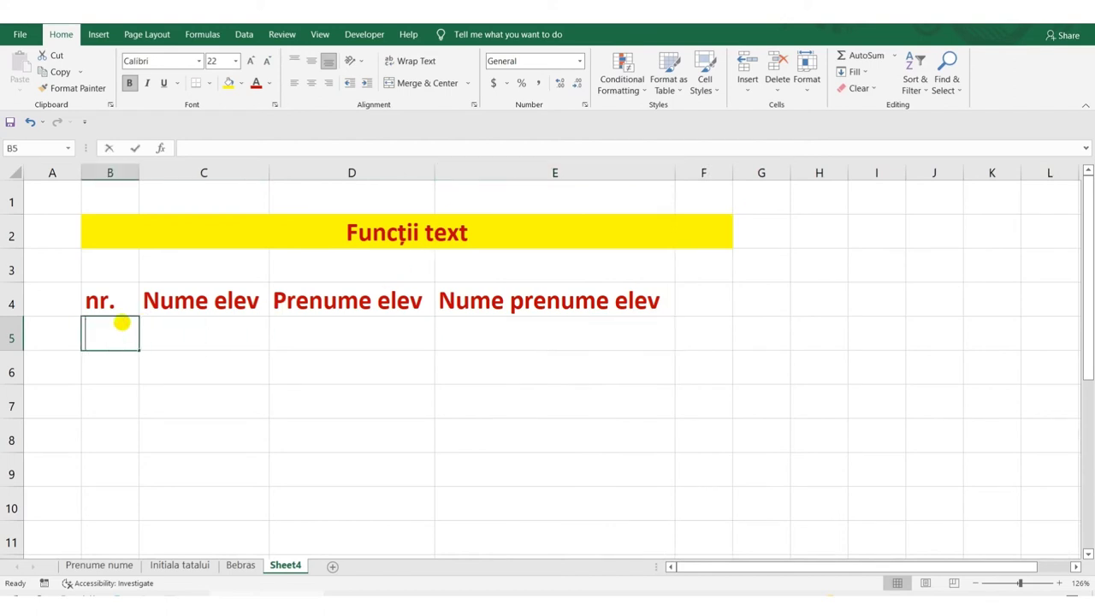
text(1)
key(Return)
text(2)
key(Return)
drag(121, 322, 137, 540)
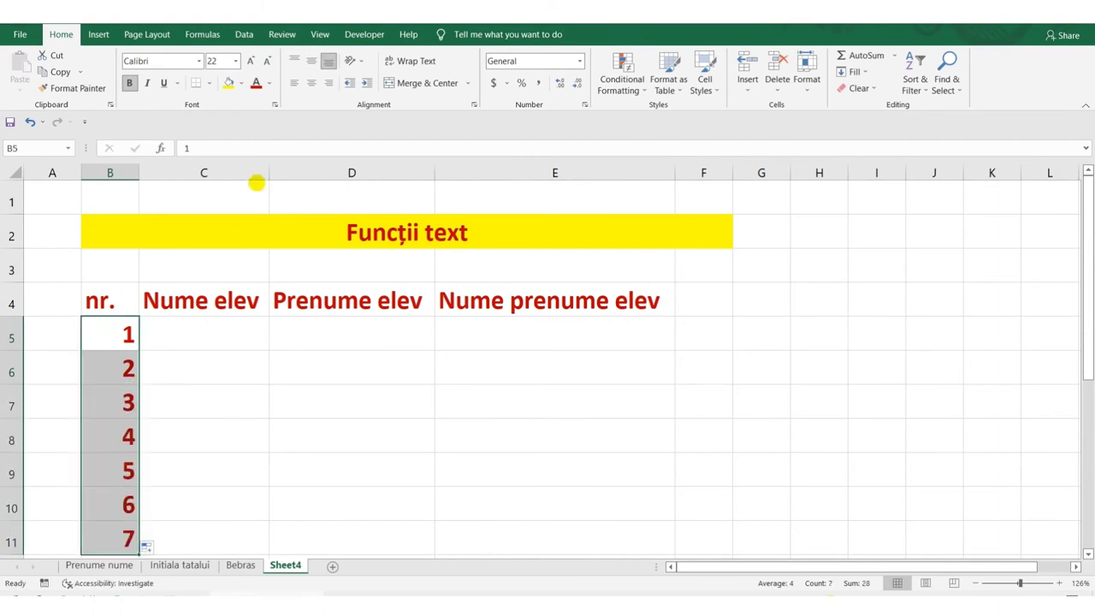
click(311, 83)
click(146, 82)
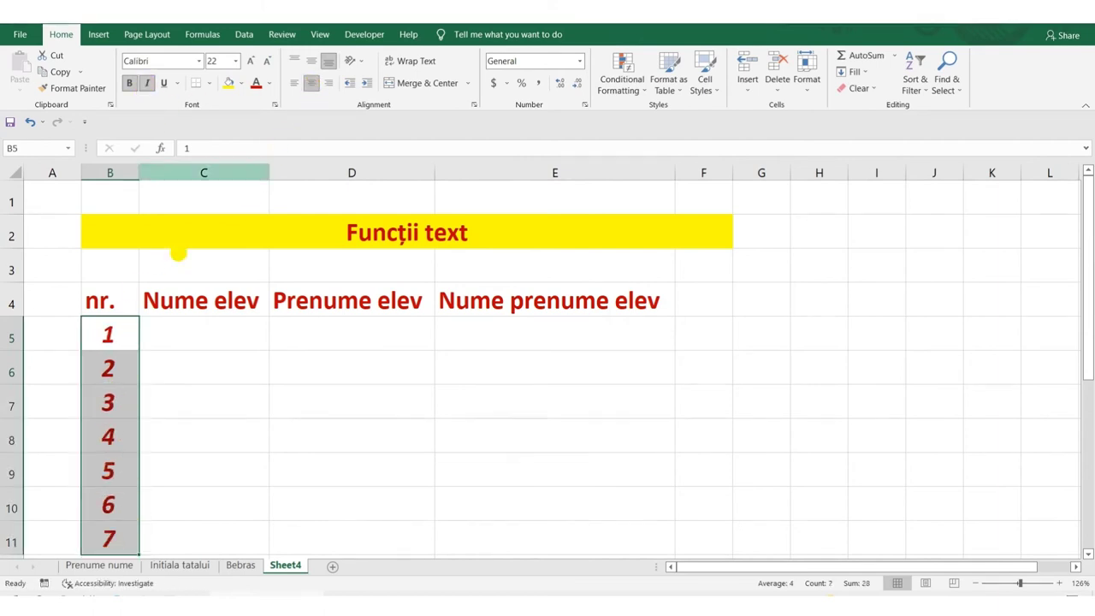
Step: Enter the first student's surname in C5 and first name in D5
click(180, 335)
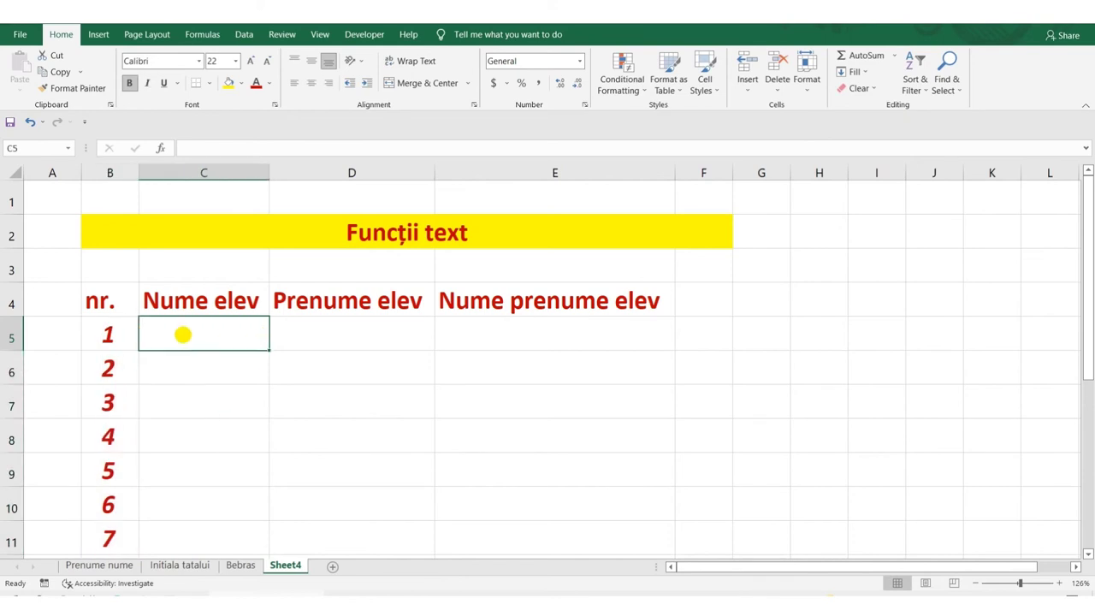
text(Popes)
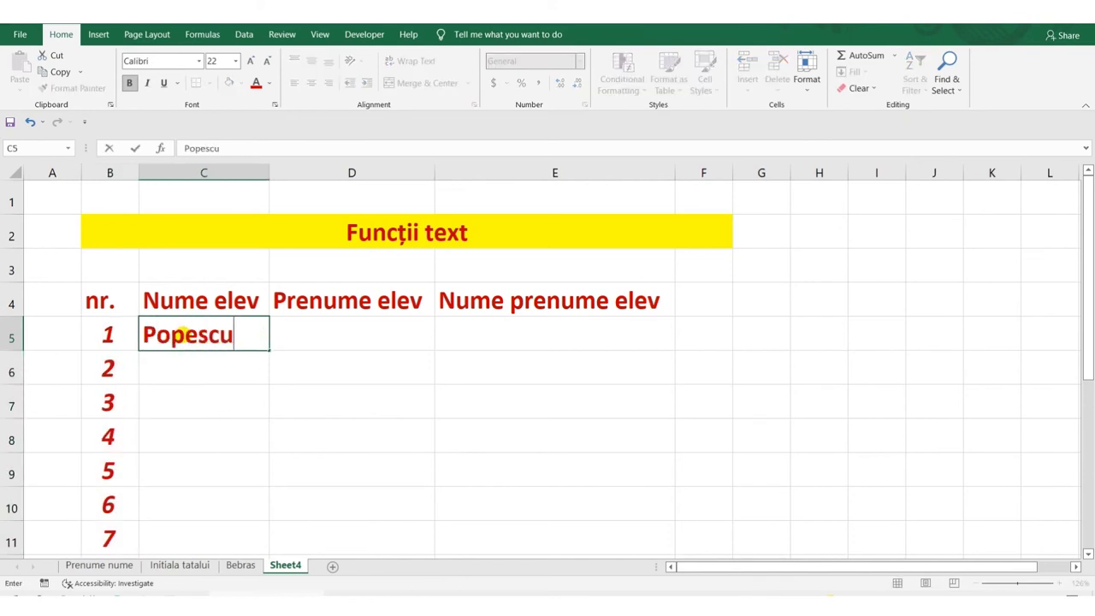
text(cu)
key(Return)
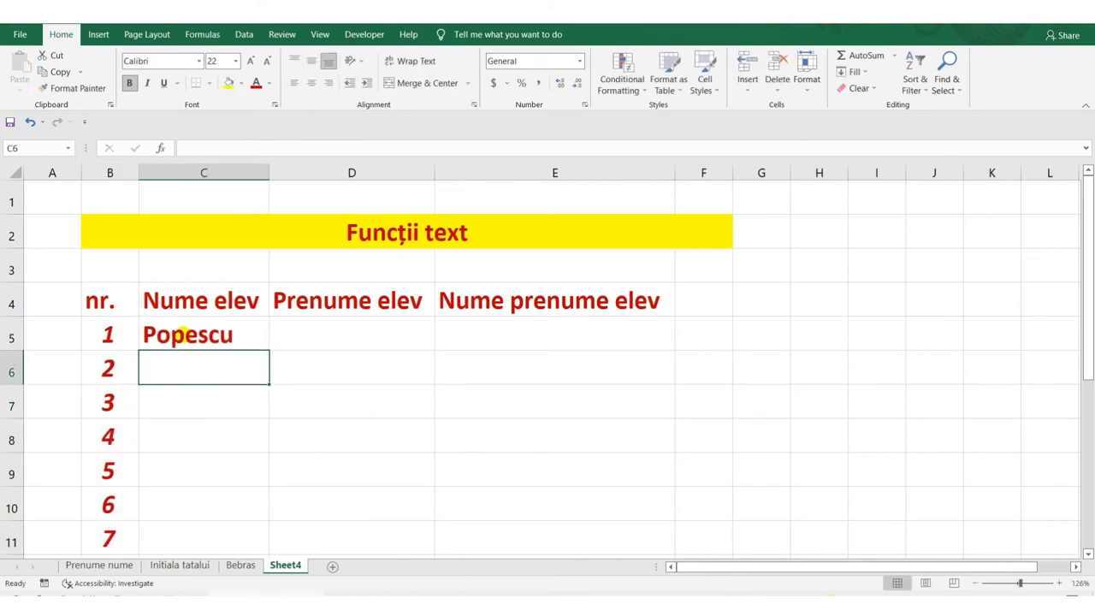
click(294, 339)
text(Mar)
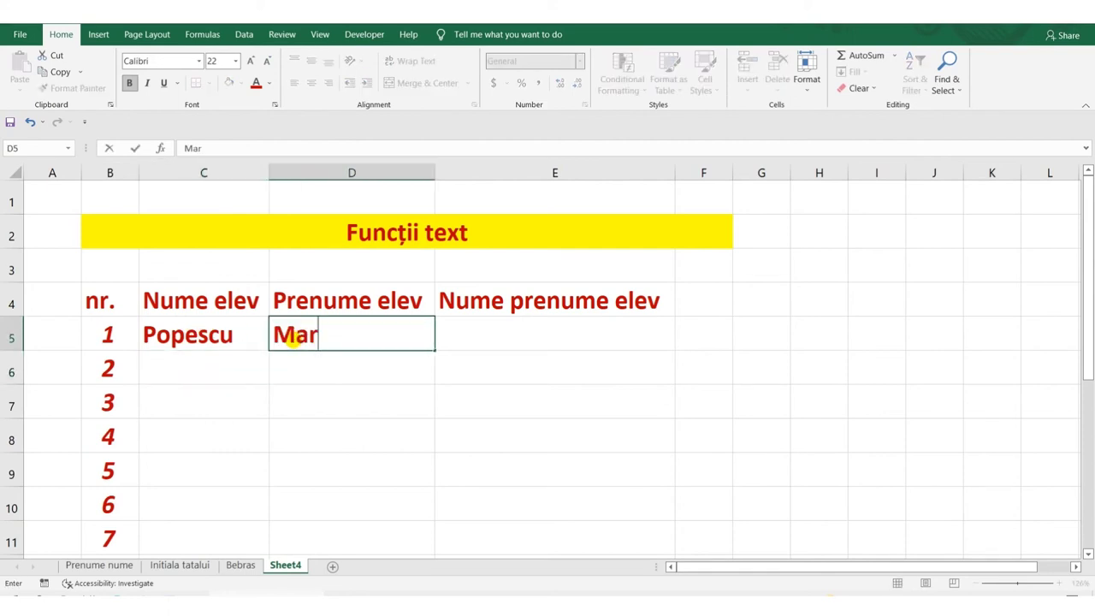
key(Return)
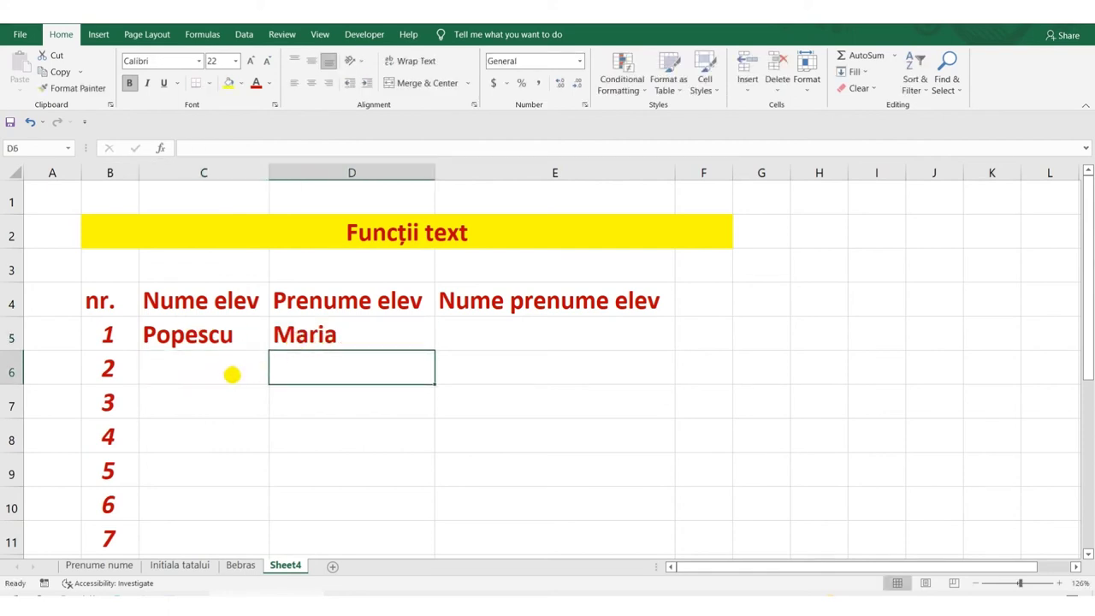
Step: Enter Nume1 in C6 and Nume2 in C7, and extend the series down to C11
click(232, 372)
text(N)
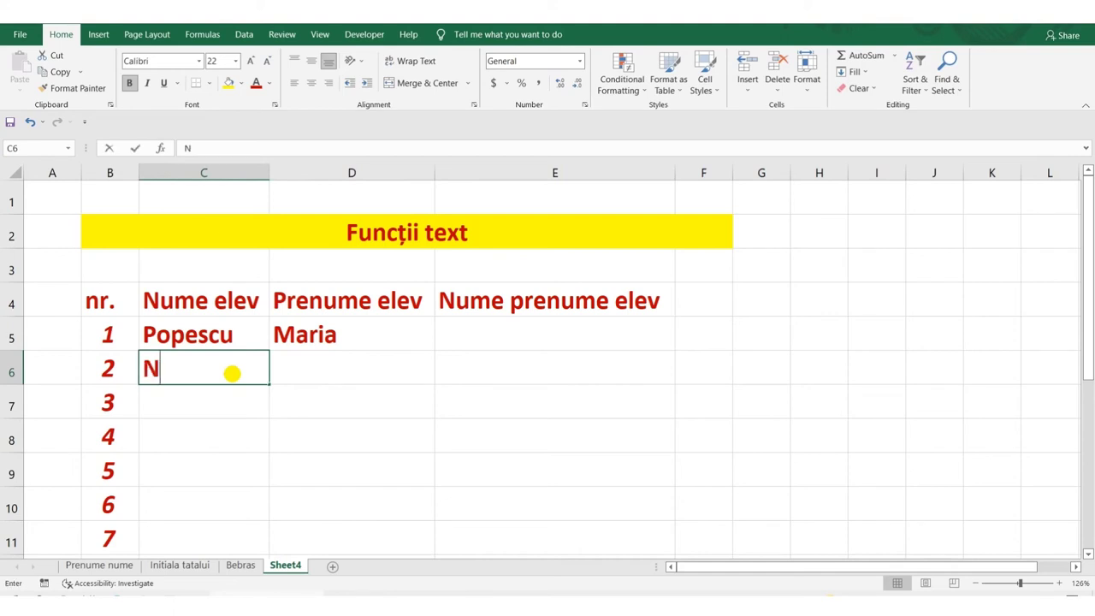
text(ume1)
key(Return)
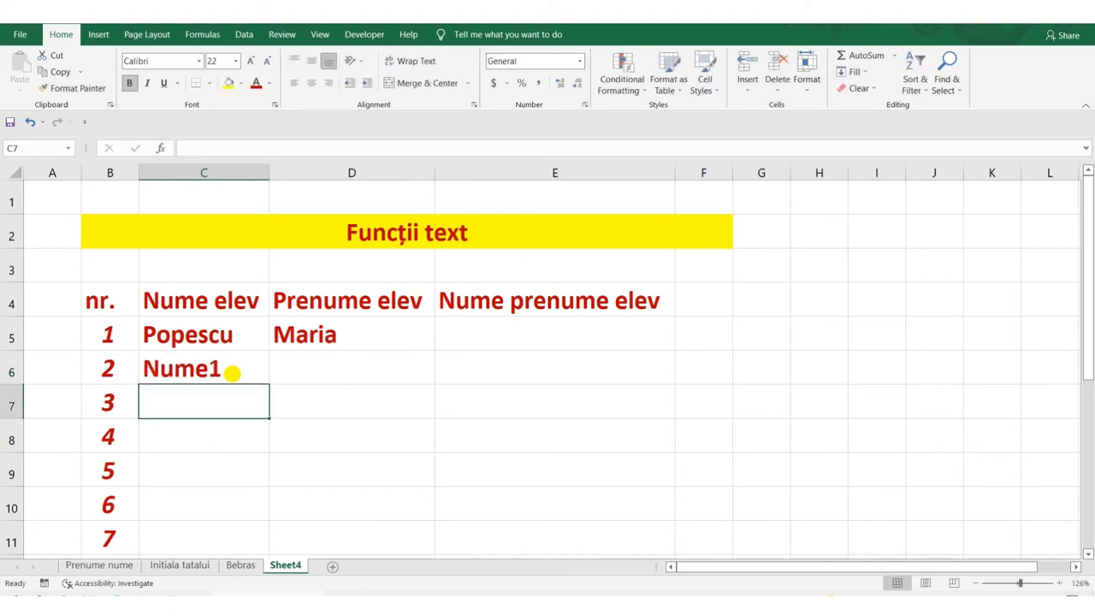
text(Nume2)
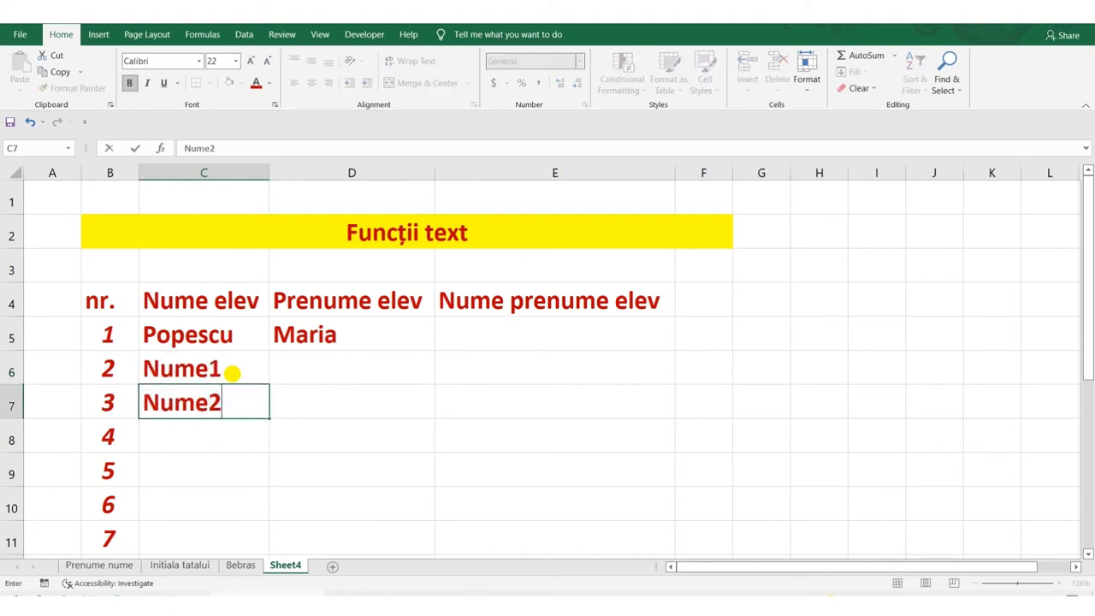
key(Return)
drag(253, 369, 258, 549)
Step: Enter Prenume1 in D6 and Prenume2 in D7, and extend the series down to D11
click(324, 365)
text(Prenume1)
key(Return)
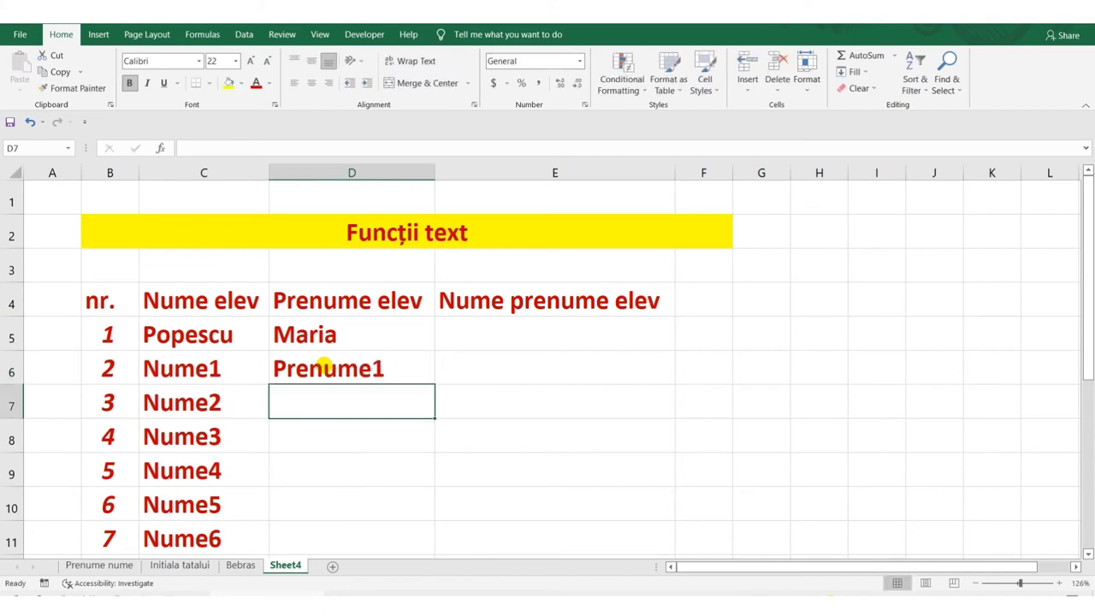
text(Prenume2)
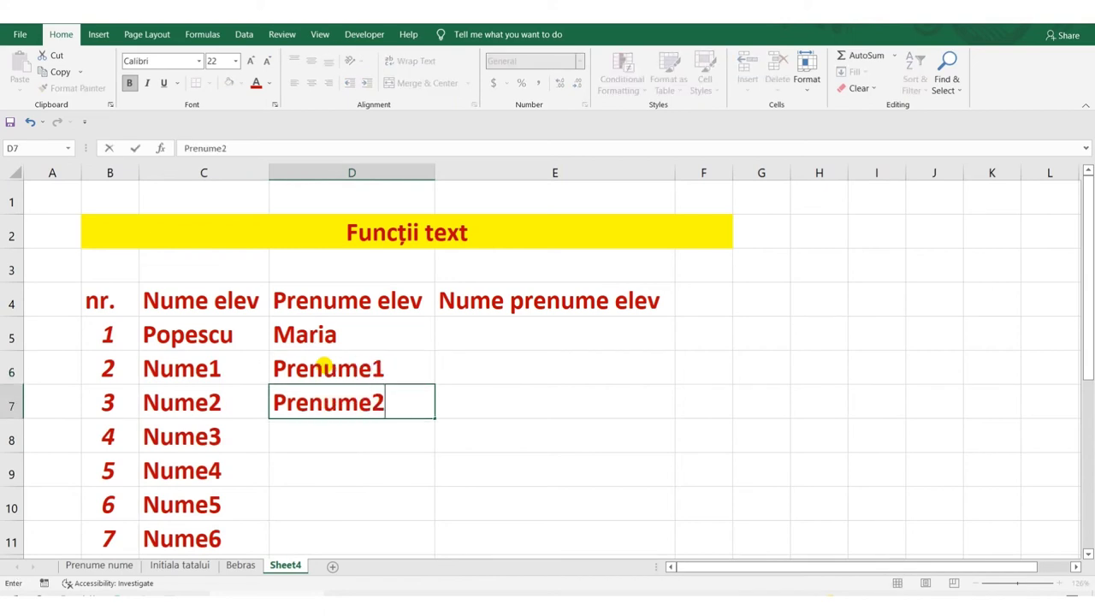
key(Return)
drag(322, 361, 434, 549)
Step: Join surname and first name in E5 with =CONCATENATE(C5,D5) and copy the formula down to E11
click(499, 340)
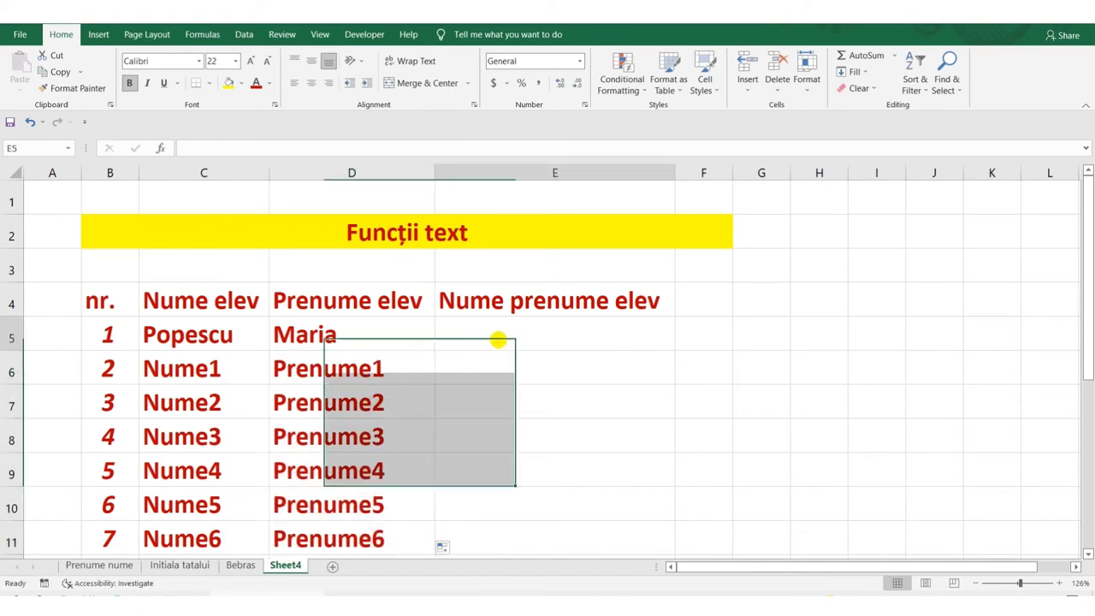
text(=c)
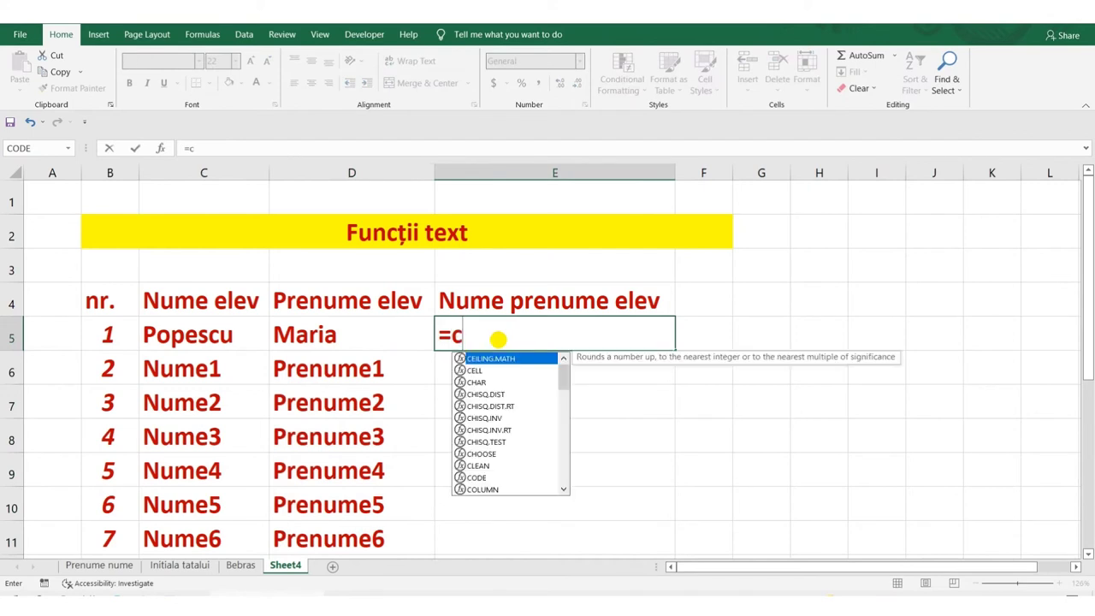
text(oncatena)
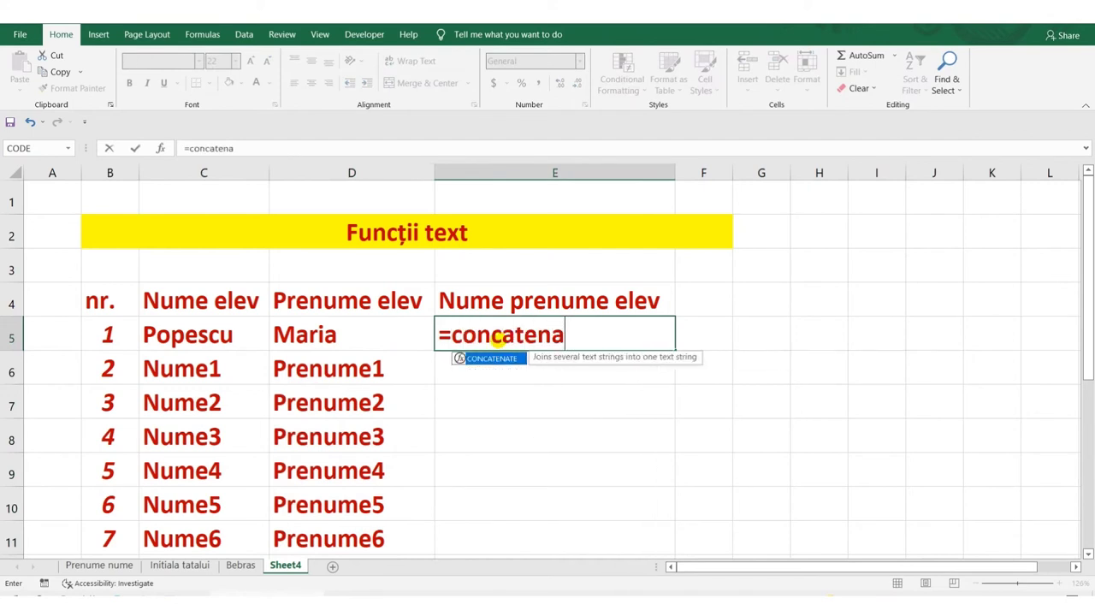
text(te()
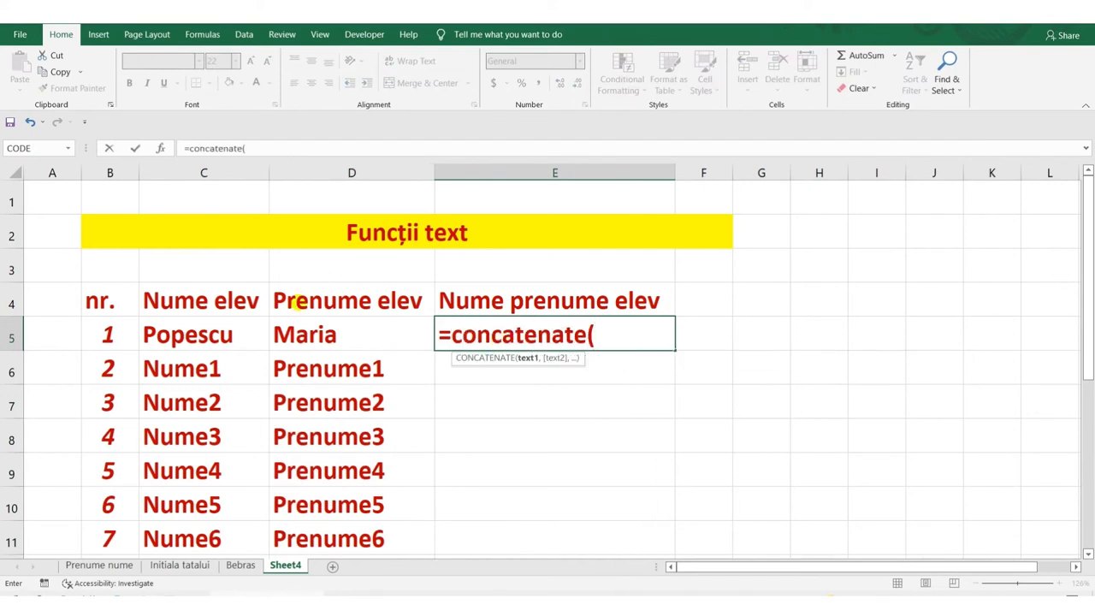
click(214, 325)
text(,)
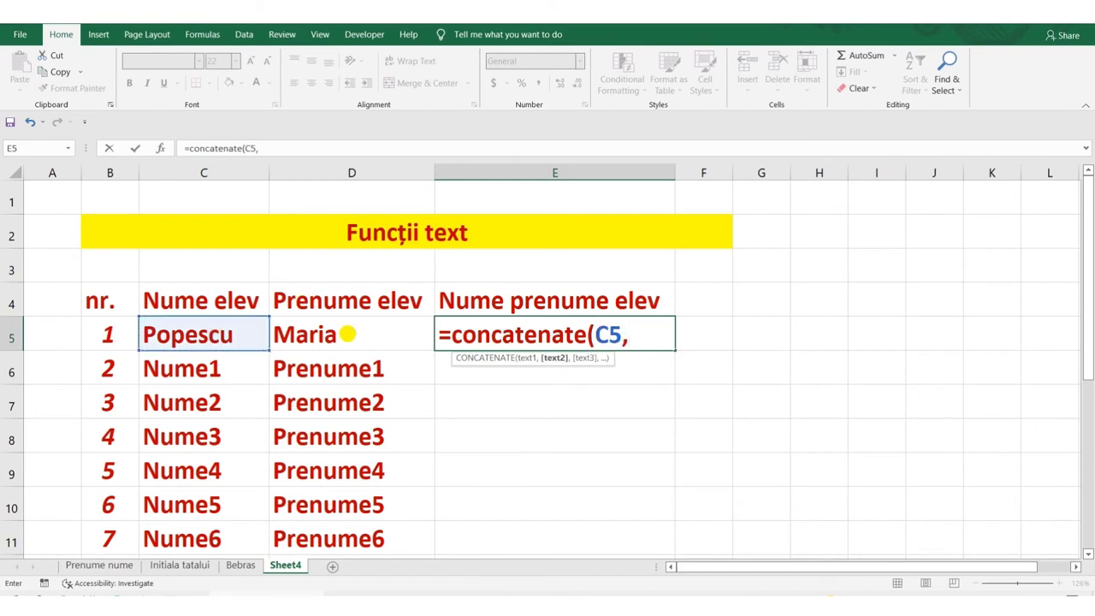
click(347, 334)
text())
key(Return)
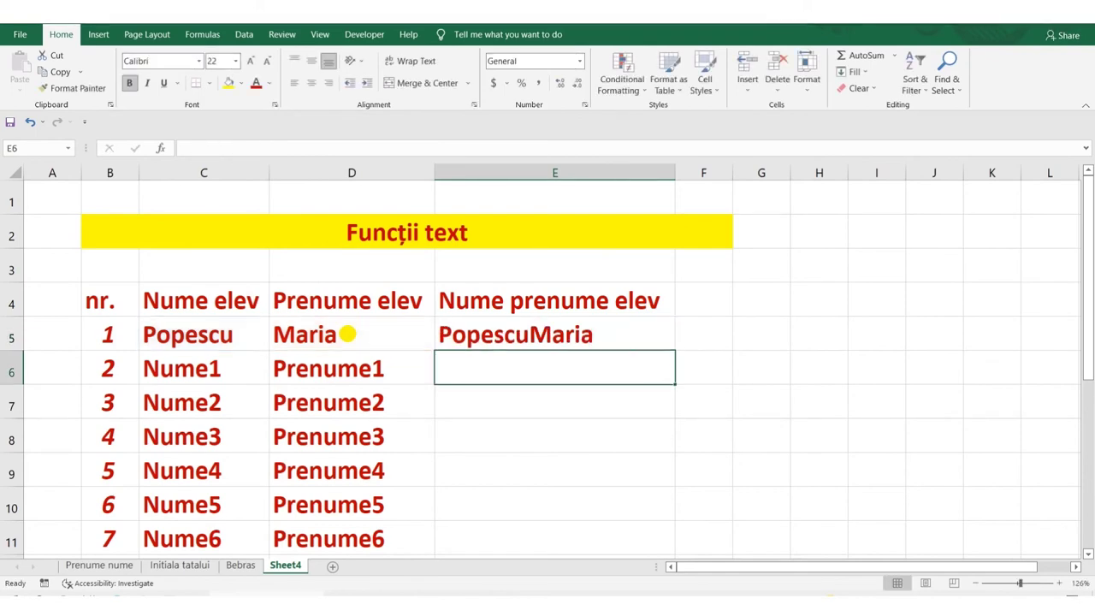
click(513, 335)
drag(674, 350, 672, 548)
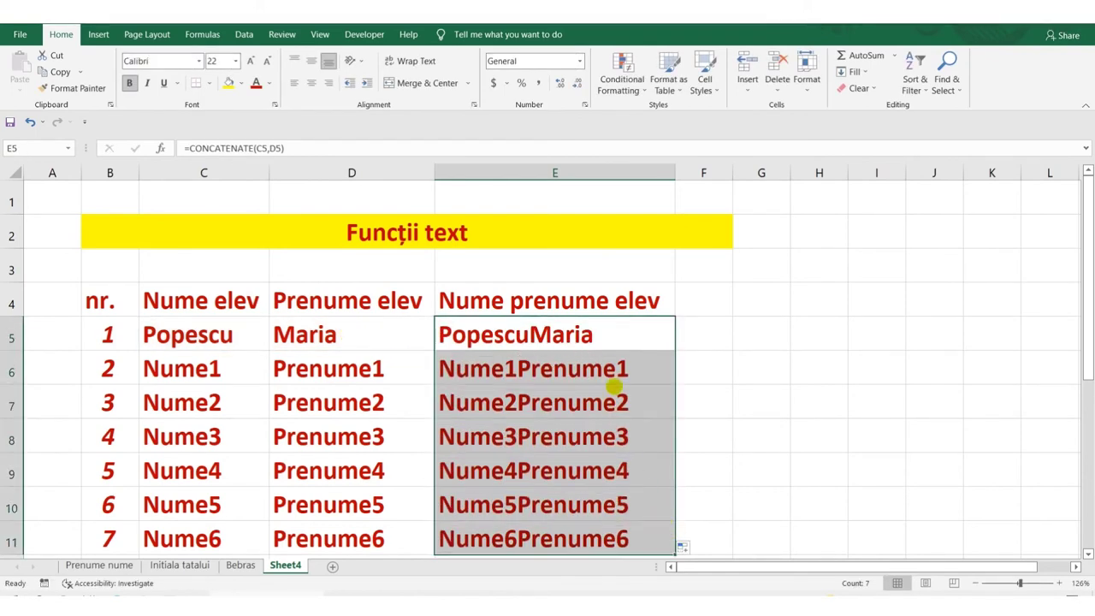
Step: Add a space between the names by changing E5 to =CONCATENATE(C5," ",D5) and copy it down to E11
click(622, 330)
double_click(622, 330)
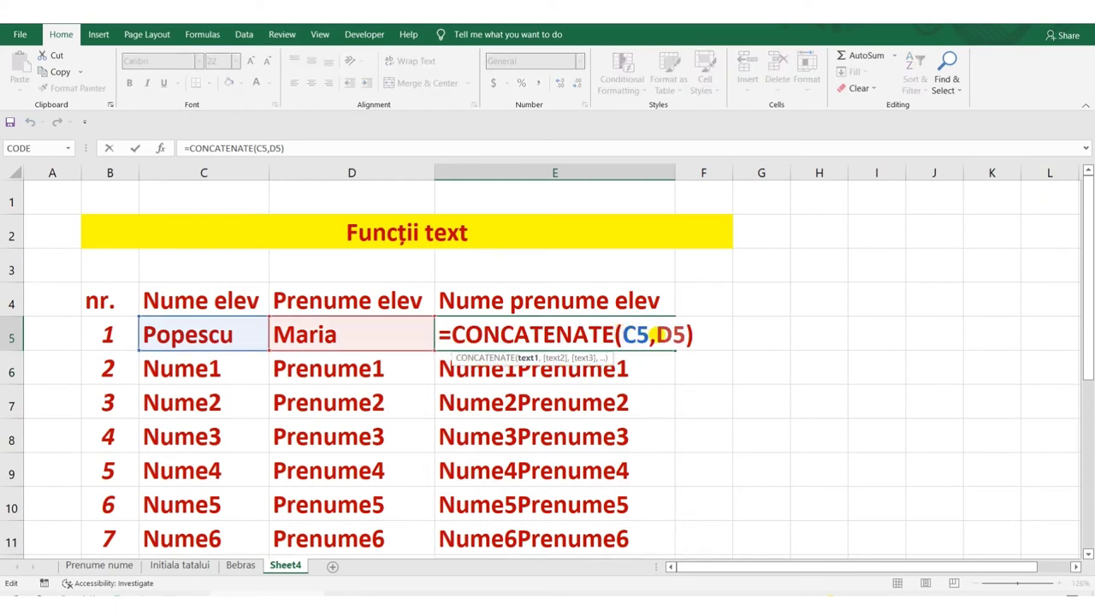
click(659, 334)
text(")
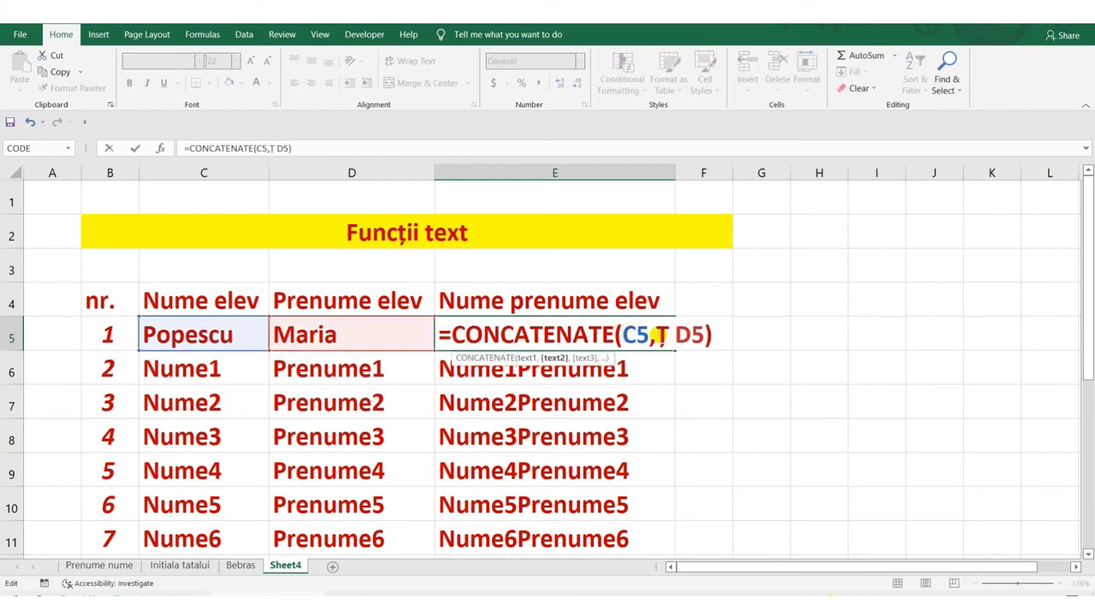
key(BackSpace)
key(BackSpace)
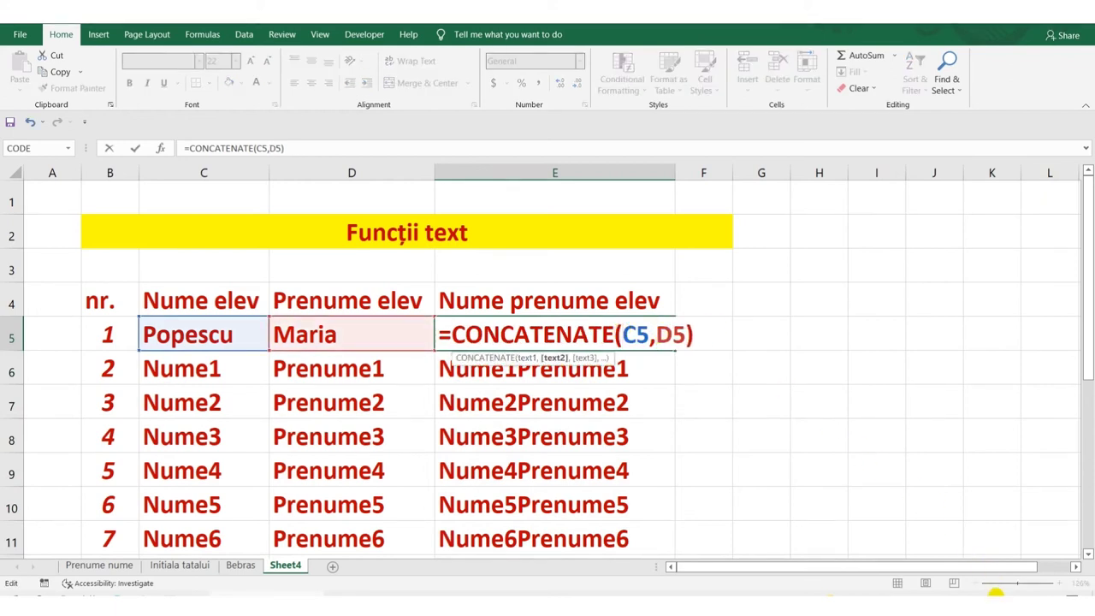
click(995, 594)
click(958, 483)
text(" ",)
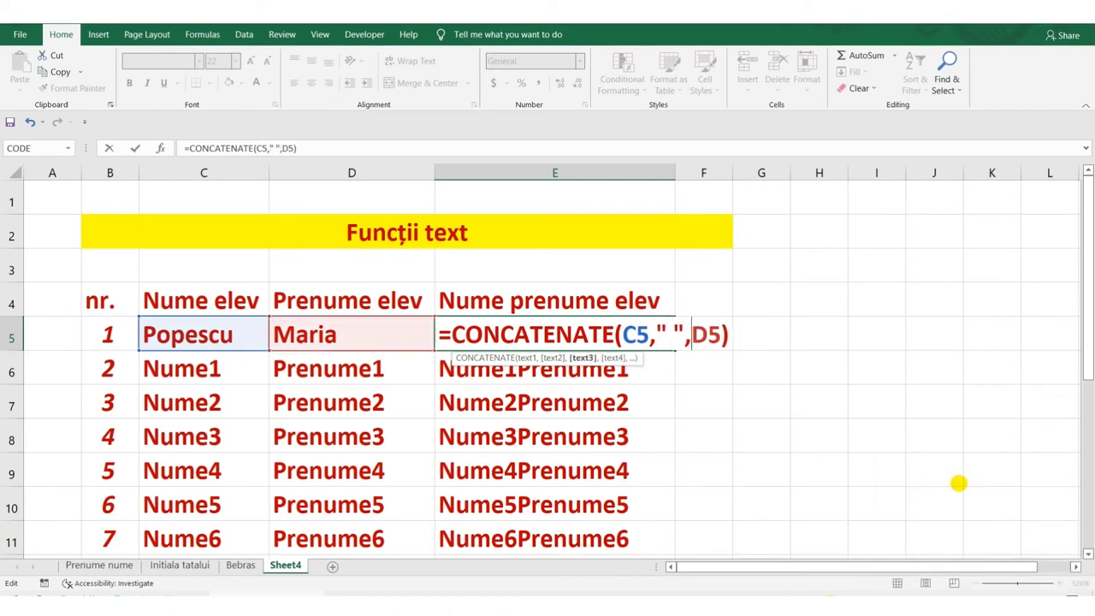
key(Return)
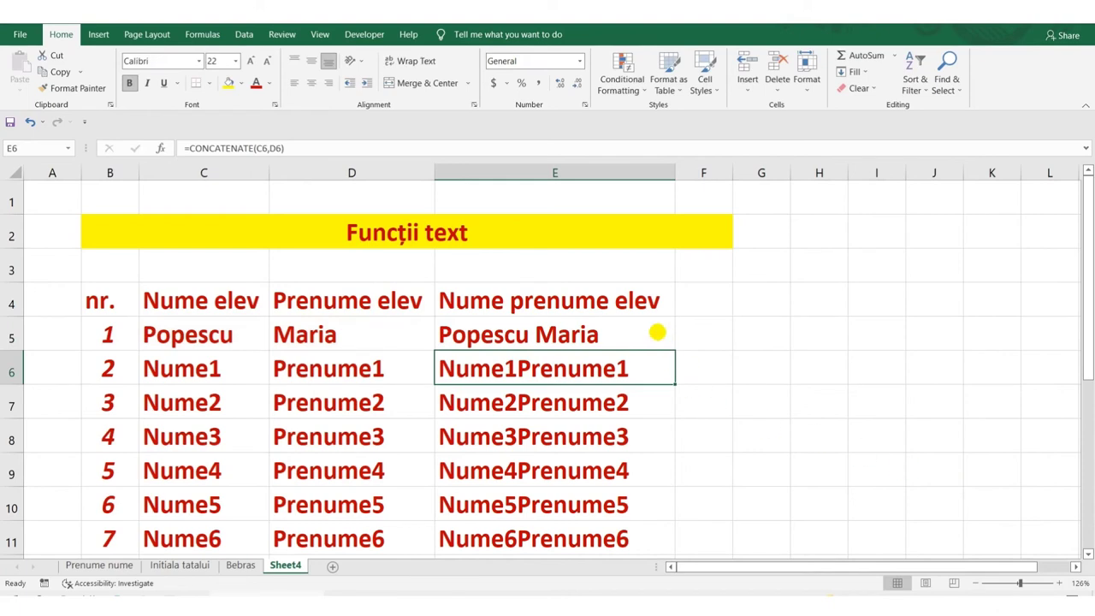
click(658, 338)
drag(674, 350, 682, 547)
Step: Enter the heading "Prenume nume elev" in F4 and fit column F's width to its content
click(695, 300)
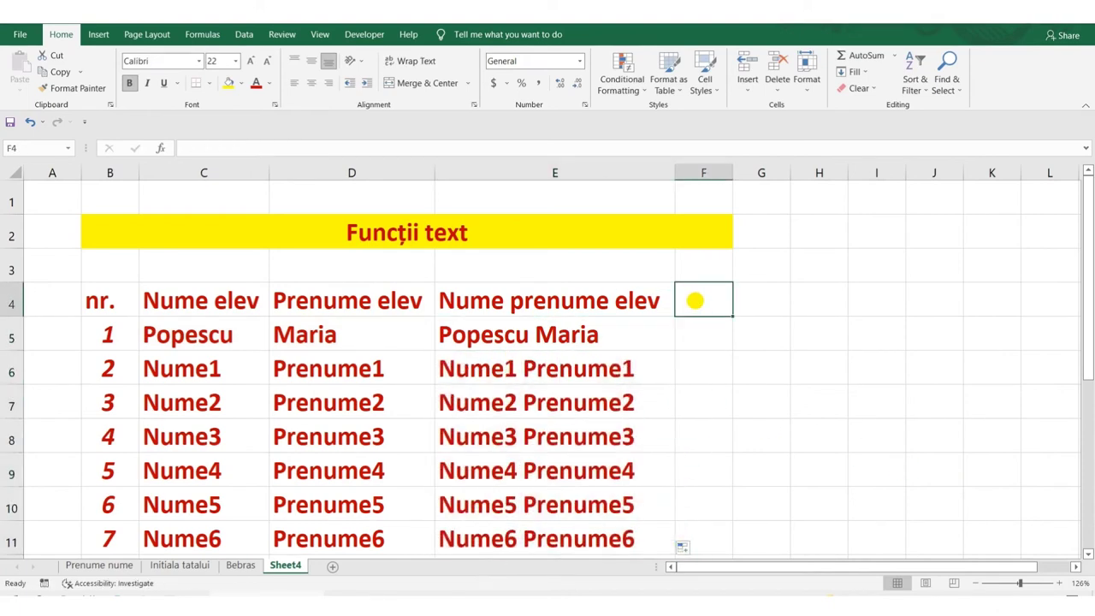
text(Prenum)
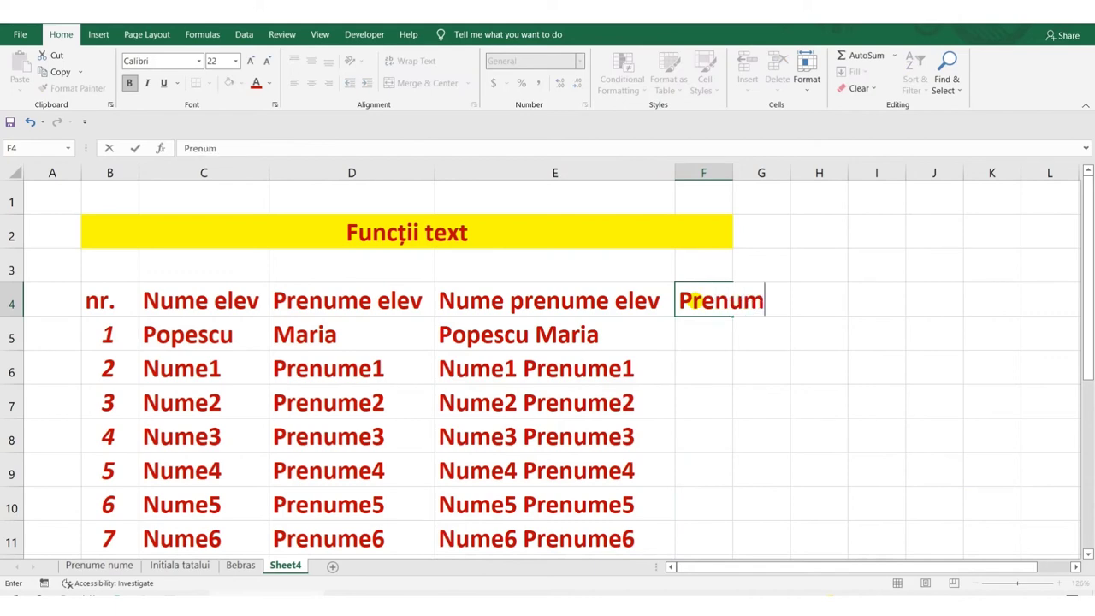
text(e nume elev)
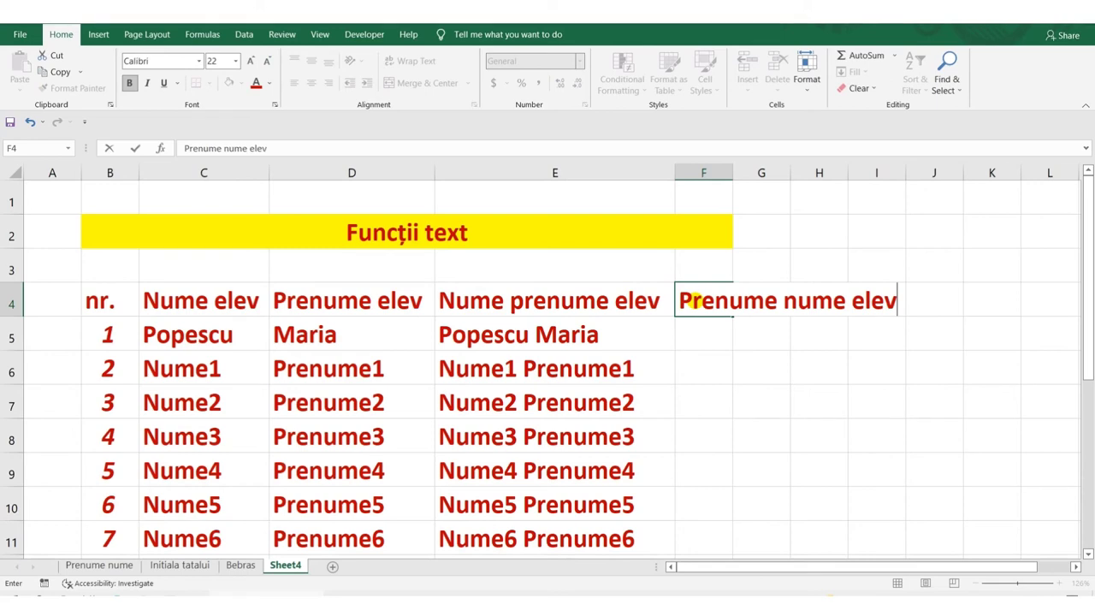
key(Return)
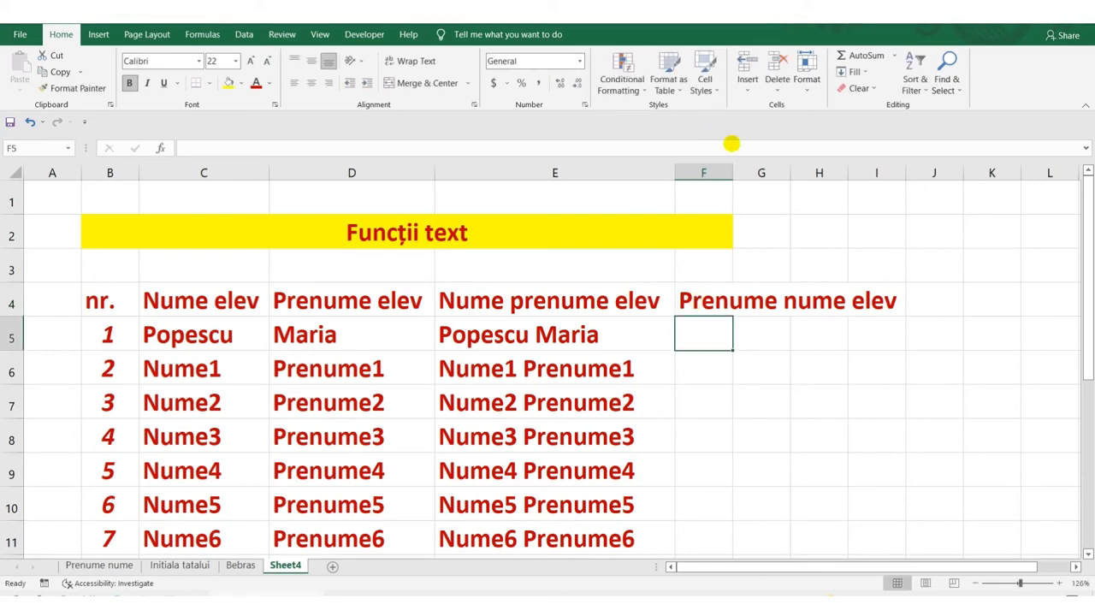
double_click(732, 172)
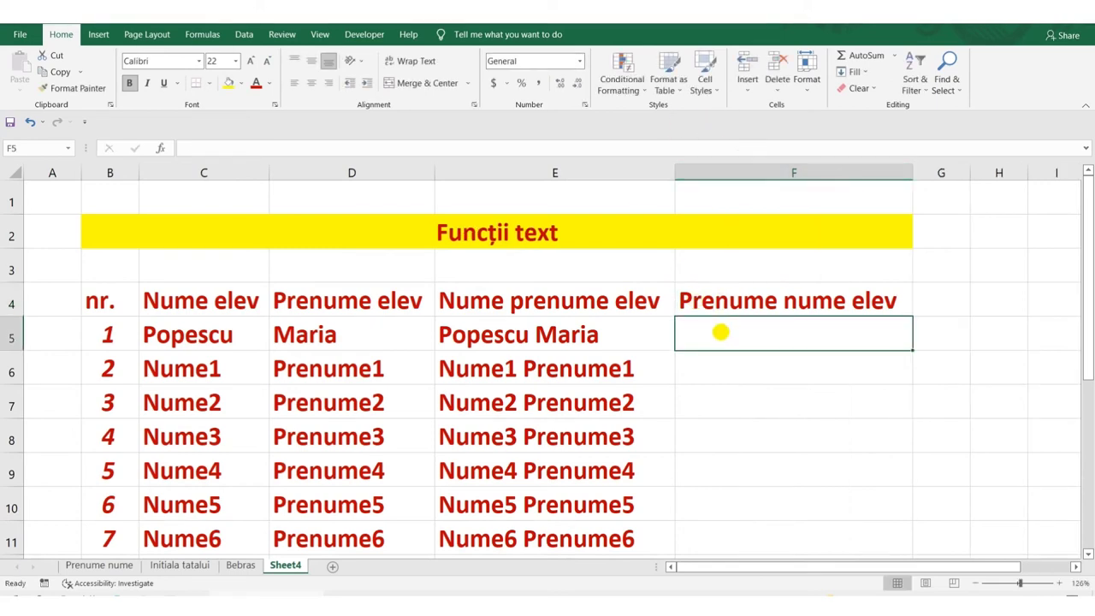
Step: Insert the CONCATENATE function from the Text category into F5 through the function wizard
text(=c)
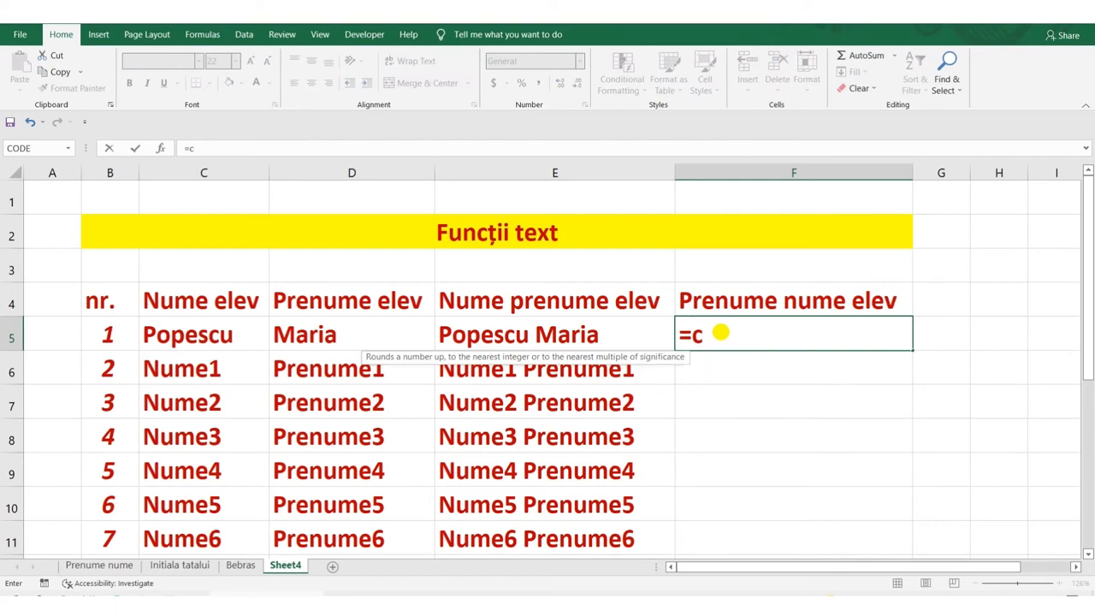
key(BackSpace)
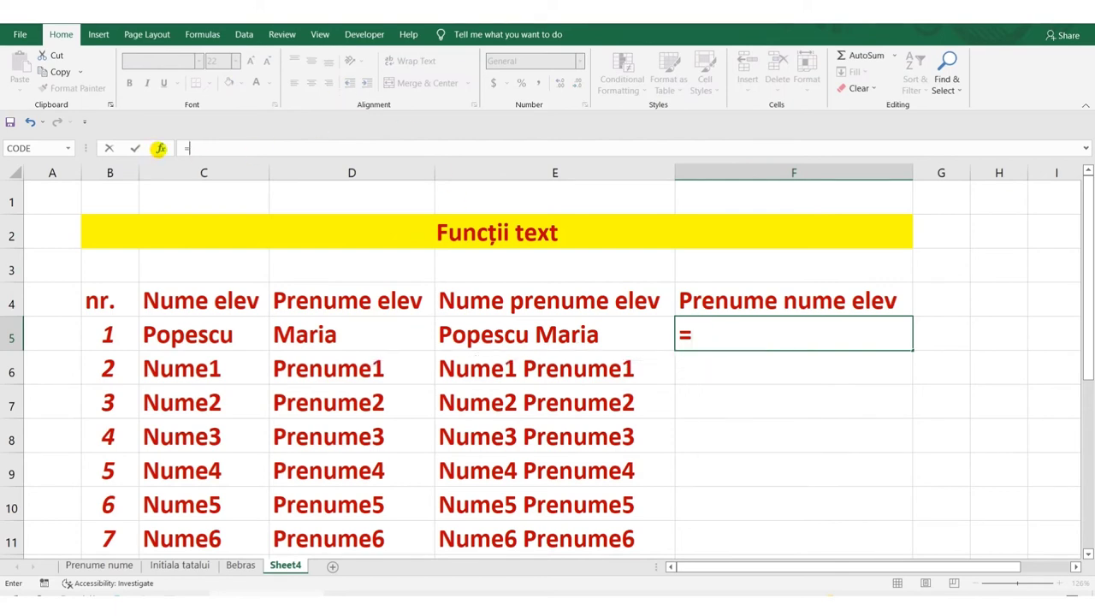
click(160, 148)
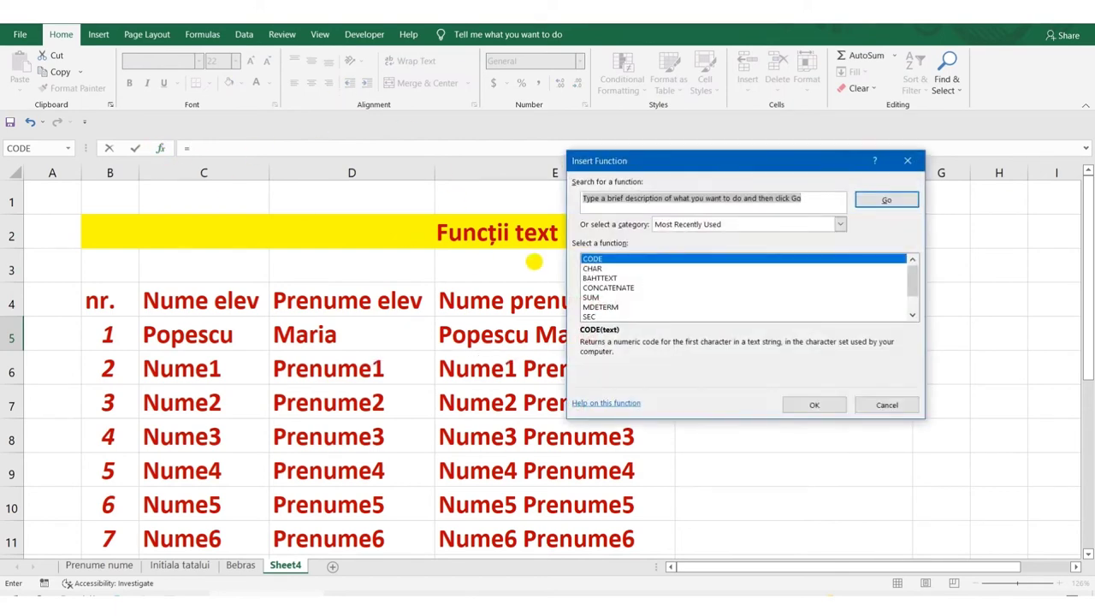
click(840, 224)
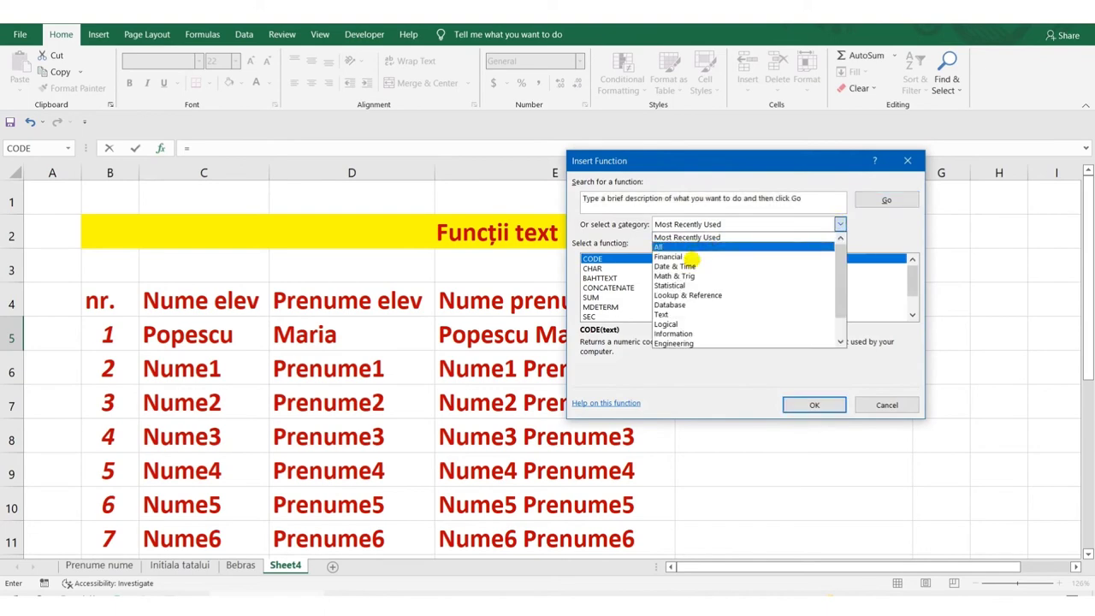
click(671, 311)
click(635, 297)
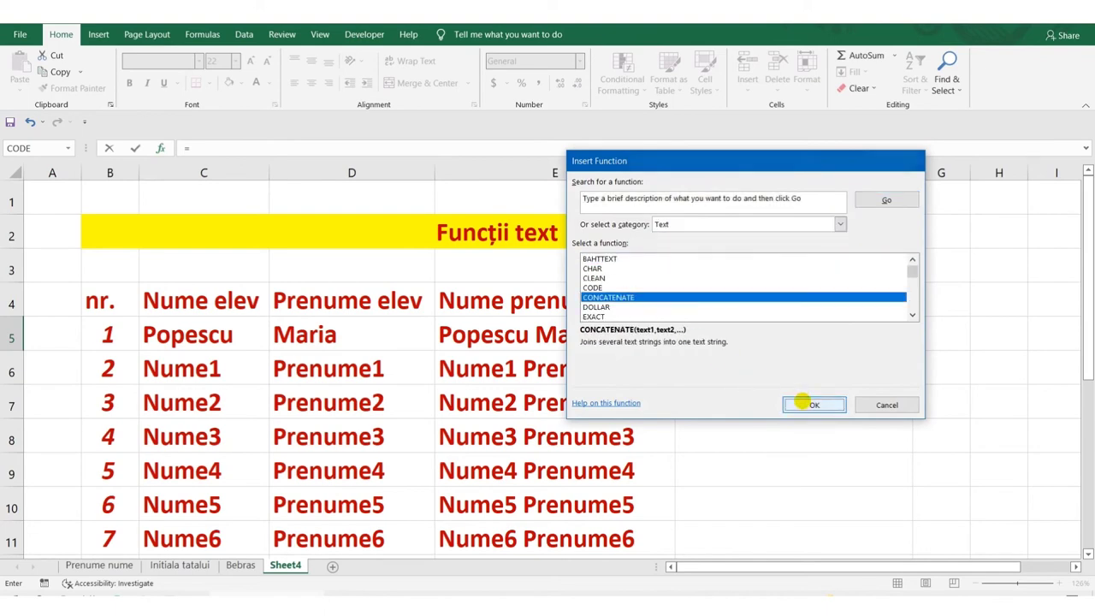
click(807, 403)
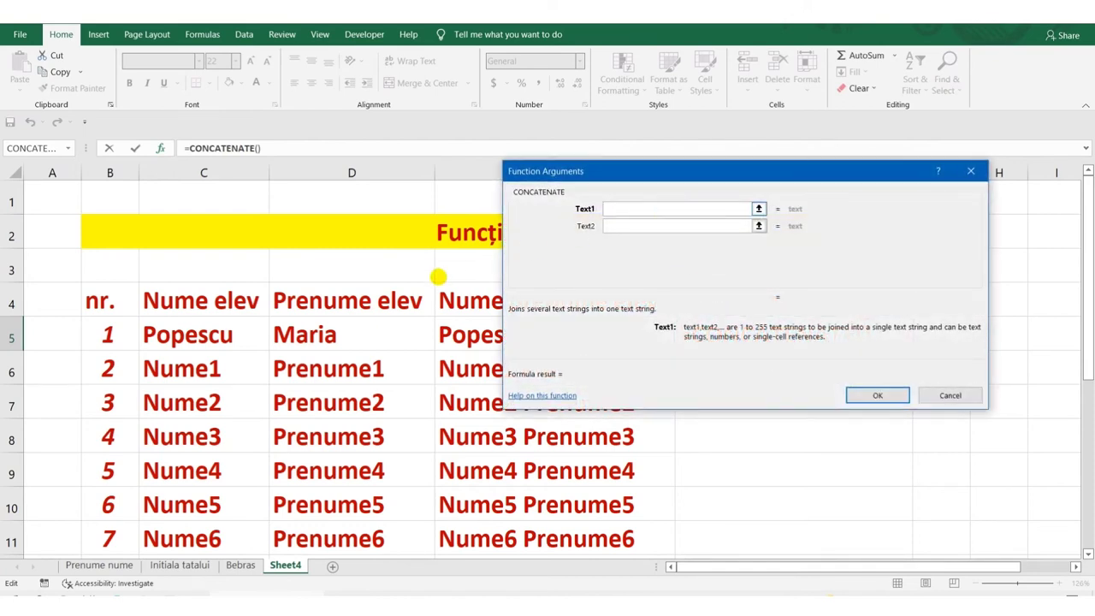
Step: Set the CONCATENATE arguments in F5 to D5, " " and C5, and copy the formula down to F11
click(351, 333)
click(665, 226)
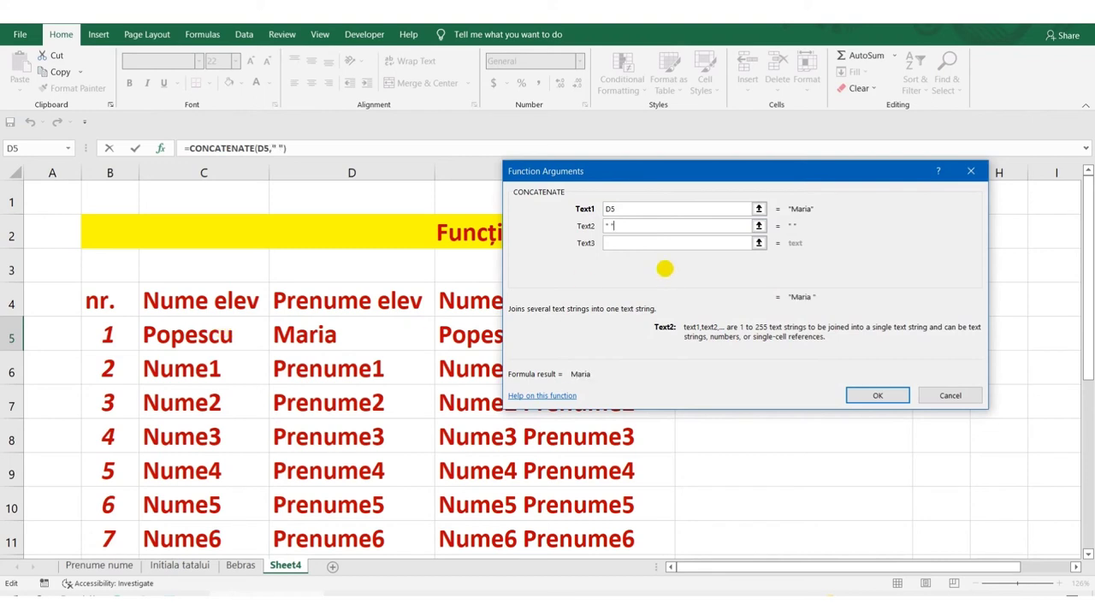
click(633, 243)
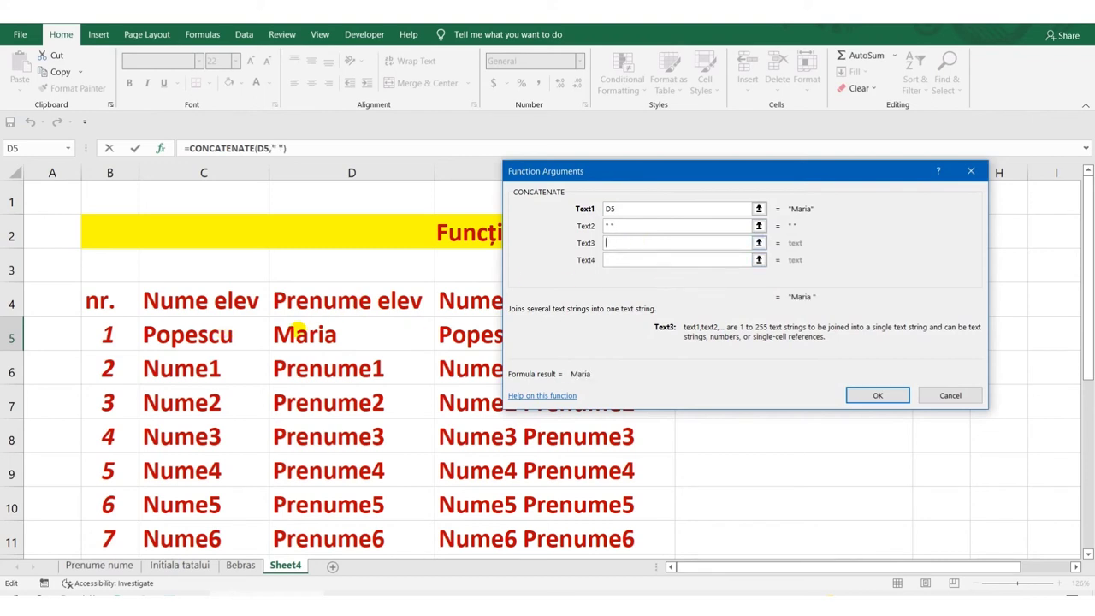
click(242, 338)
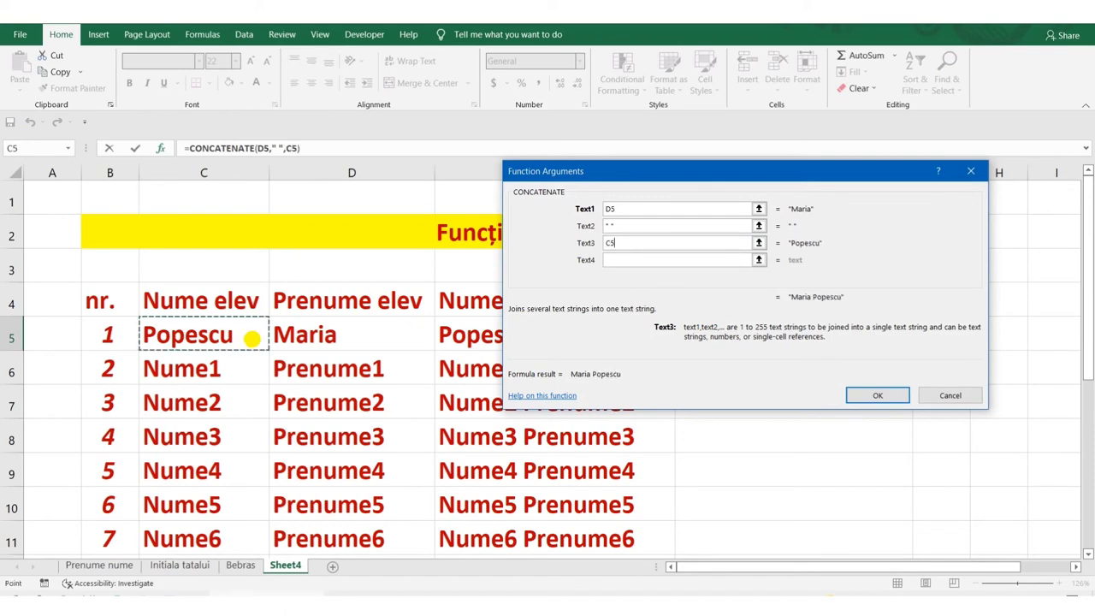
click(875, 394)
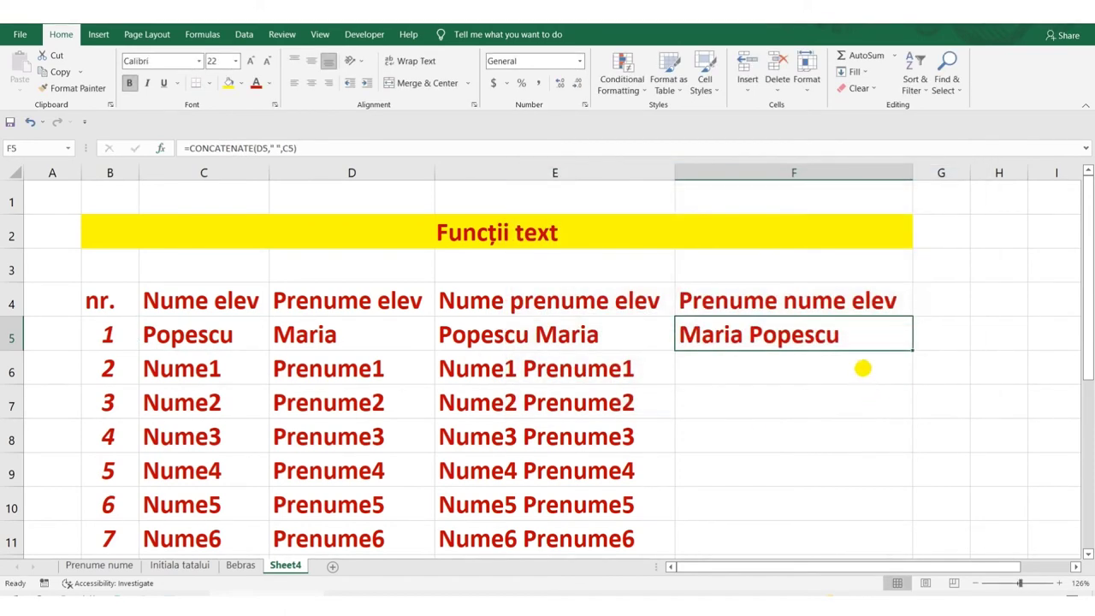
drag(912, 351, 909, 549)
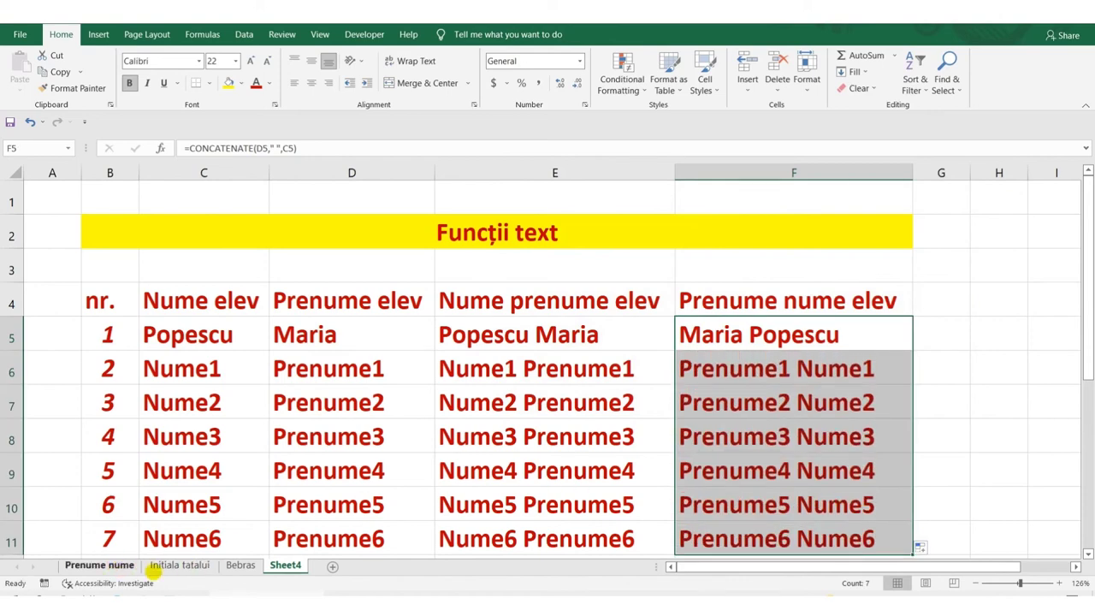
Step: On the Initiala tatalui sheet, generate the father's initial in E5 with =CHAR(64+B5) and copy it down to E13
click(179, 565)
click(342, 286)
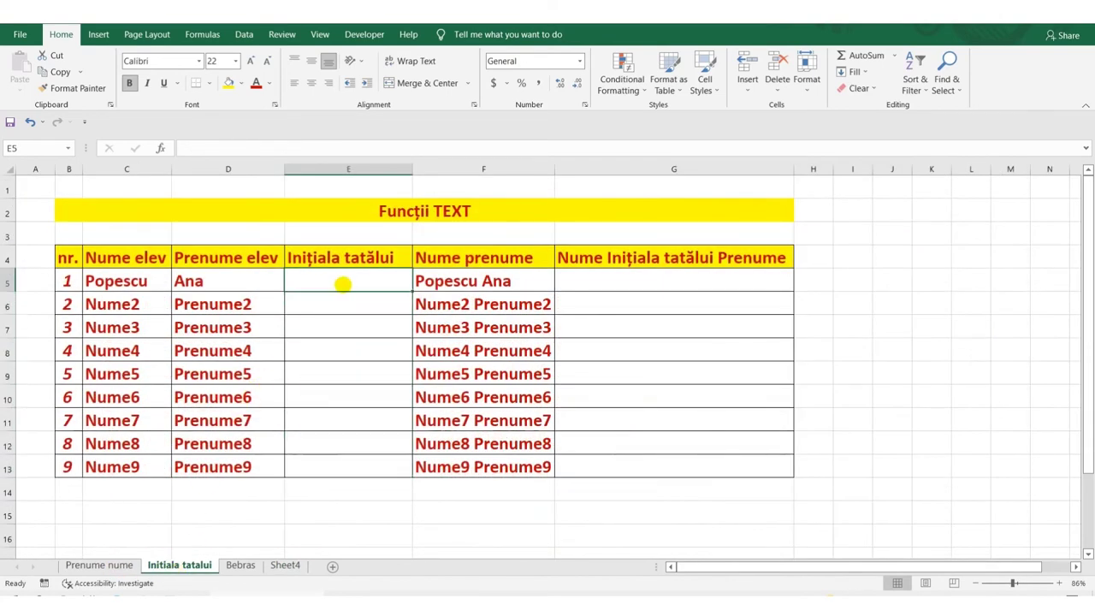
text(=ch)
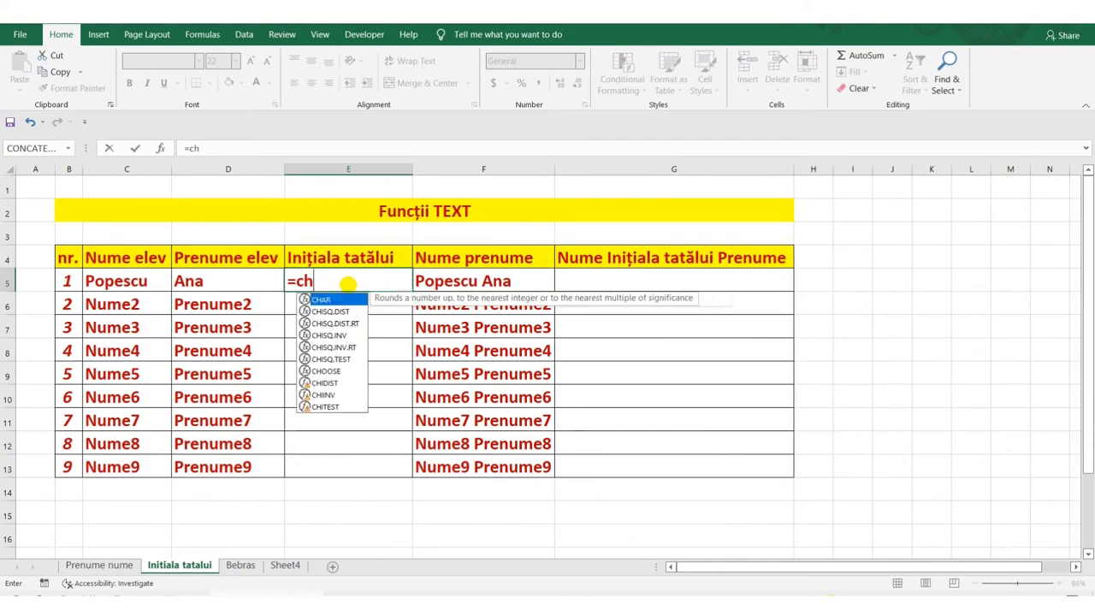
text(ar(64+)
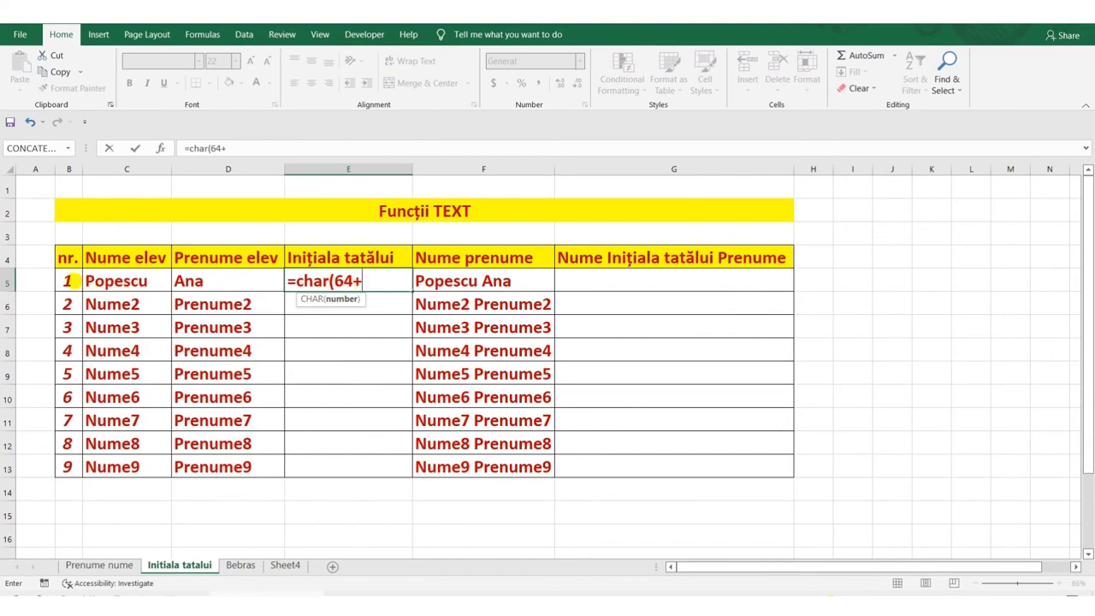
click(73, 279)
key(Return)
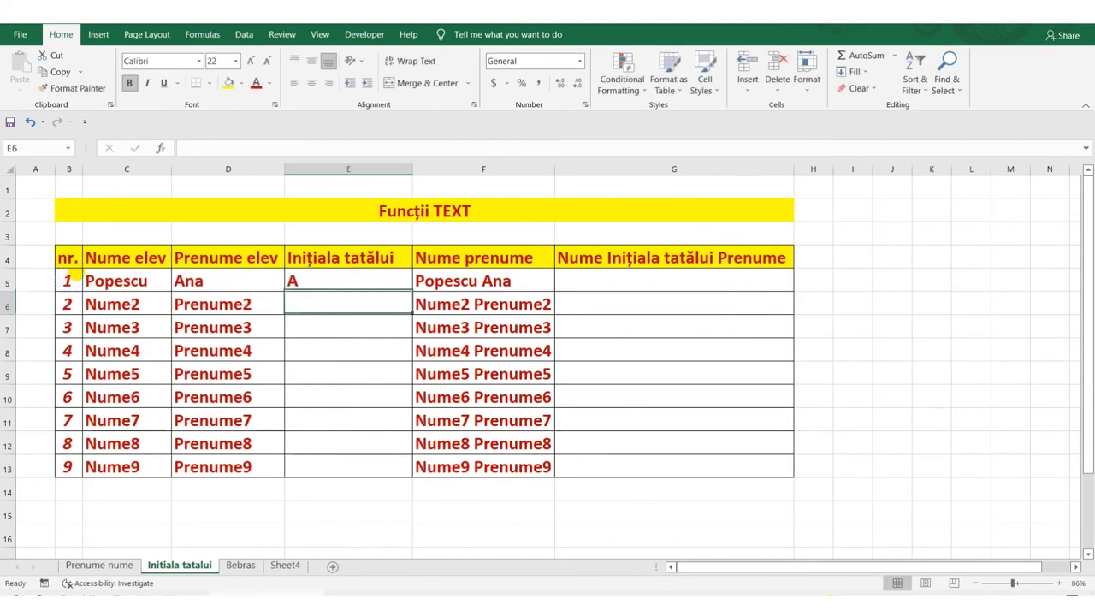
click(303, 281)
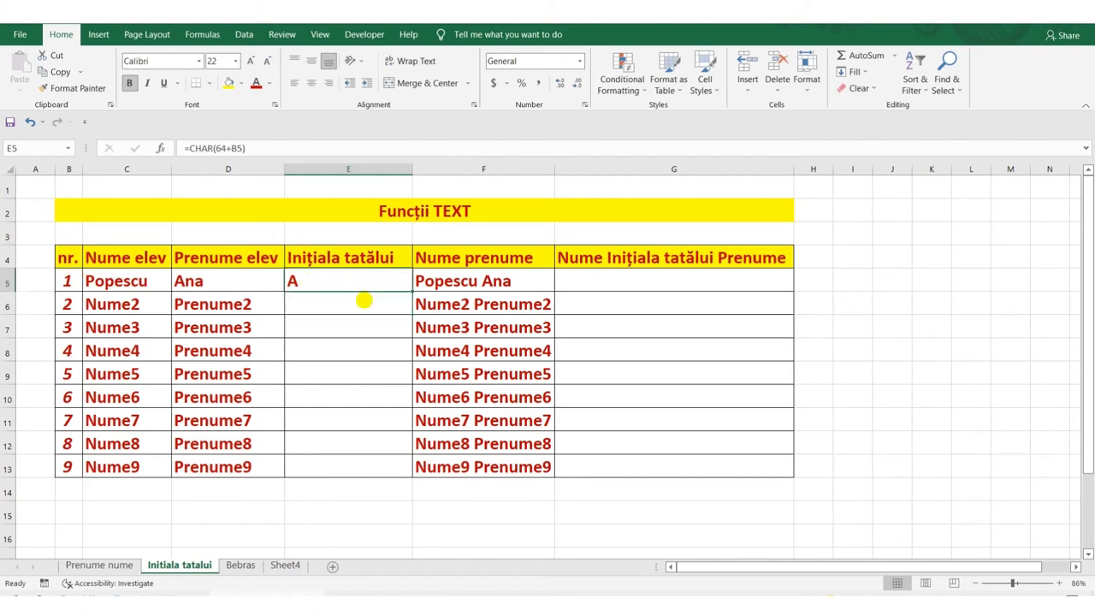
drag(412, 292, 414, 472)
Step: Begin a CONCATENATE formula in G5 with C5, " " and E5 as its first three arguments
click(600, 280)
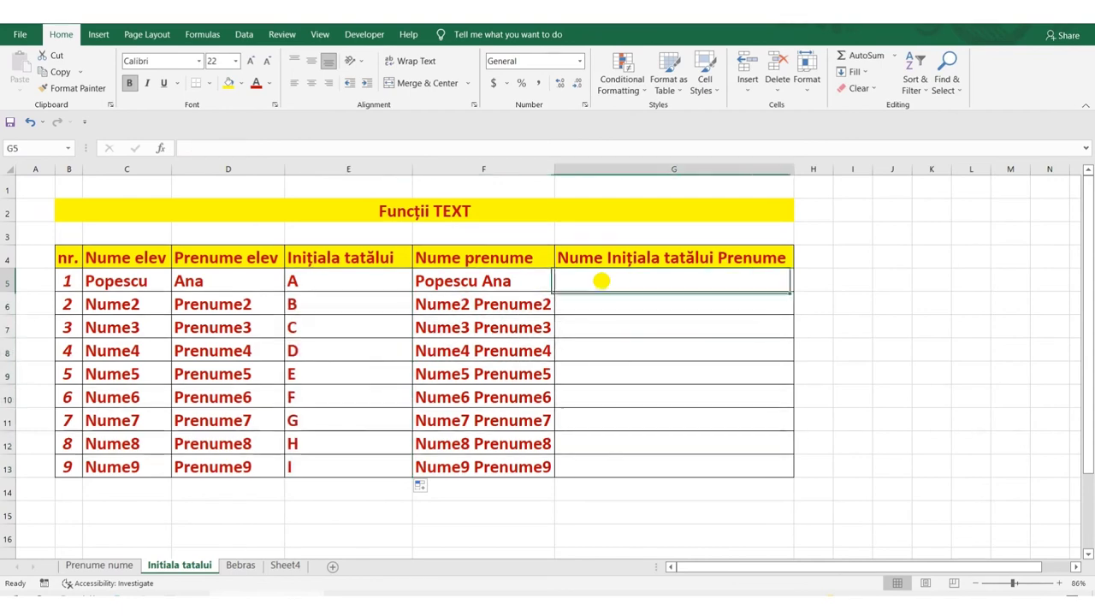
text(=co)
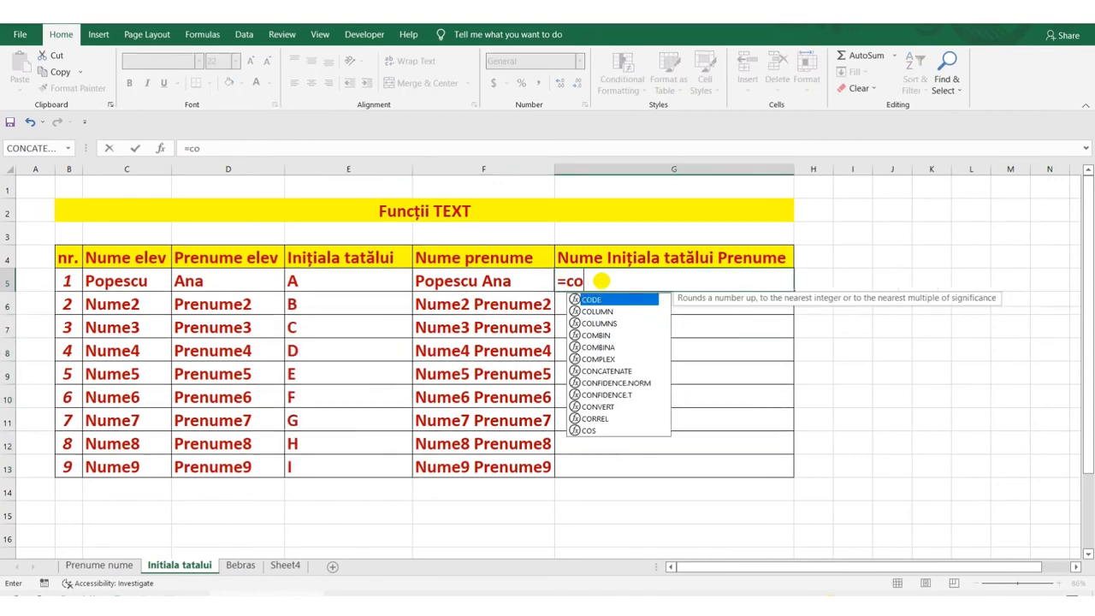
text(ncatenate)
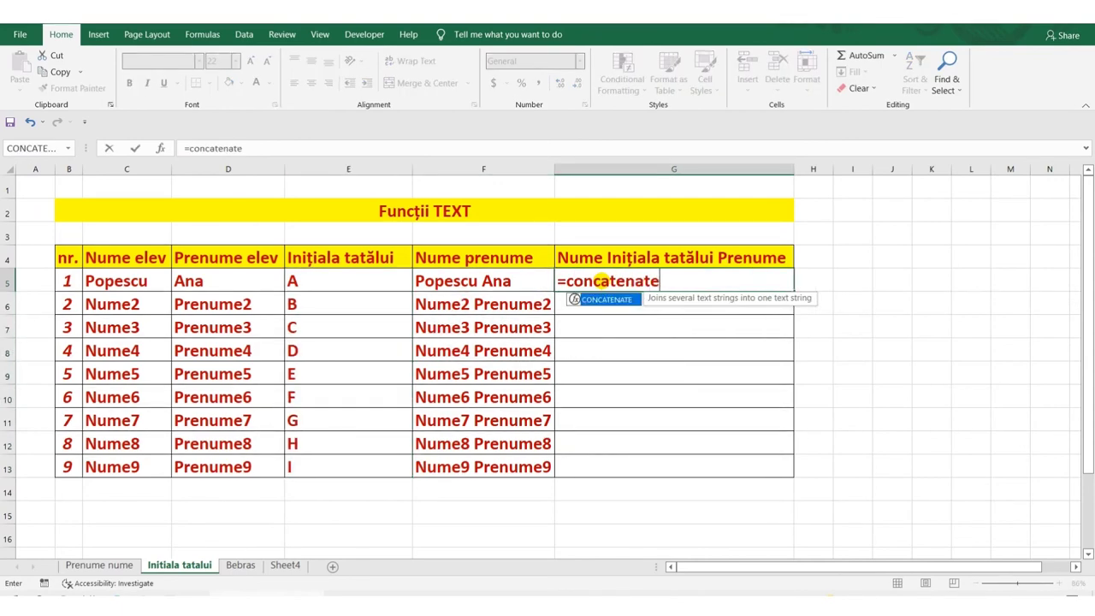
text(()
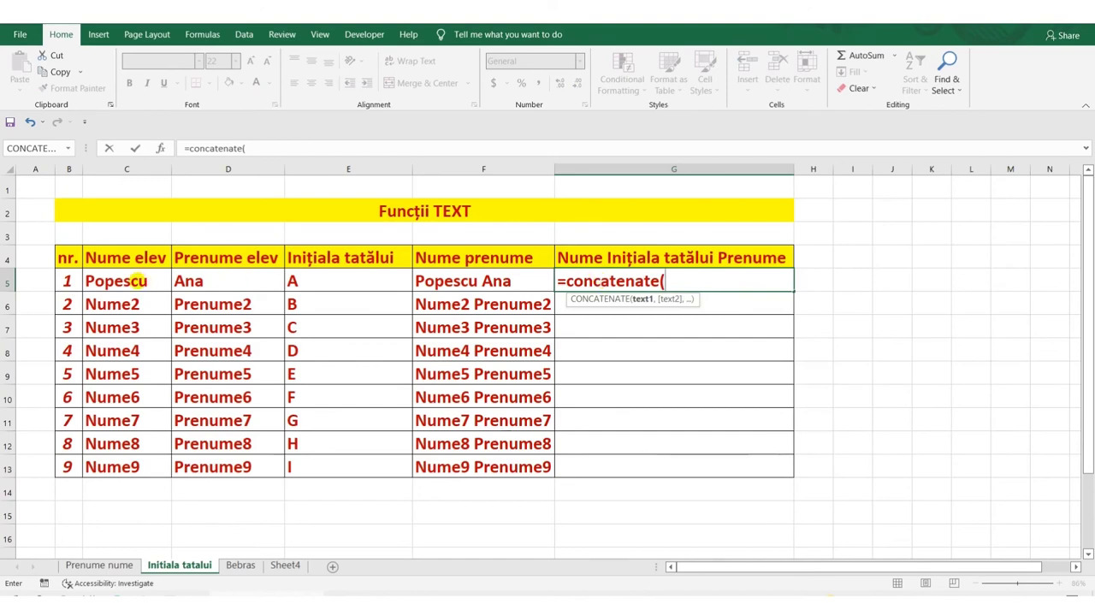
click(139, 280)
text(,)
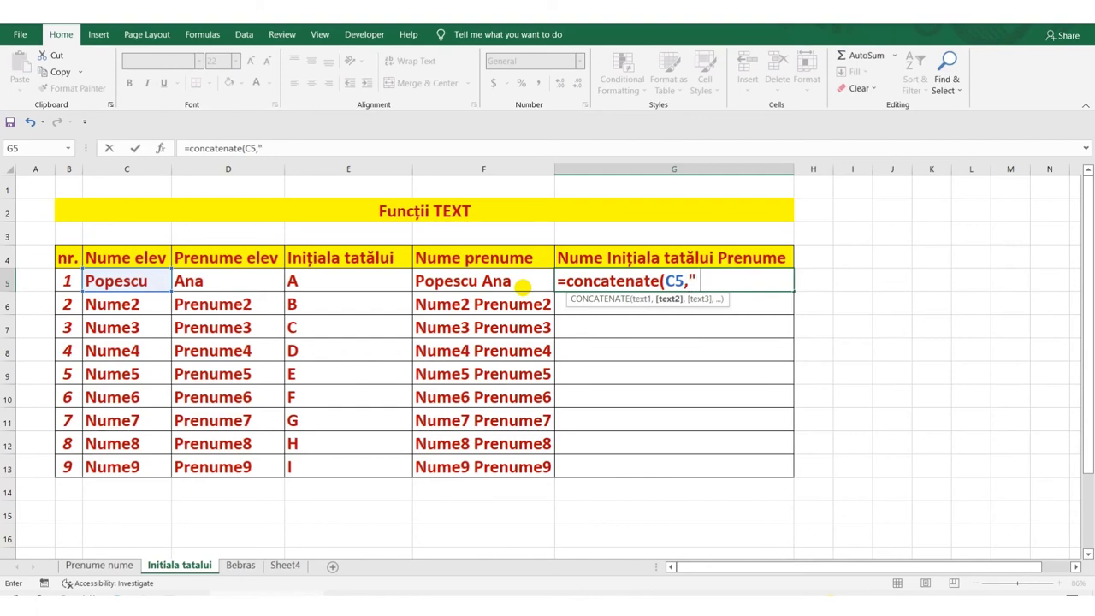
text(" ",)
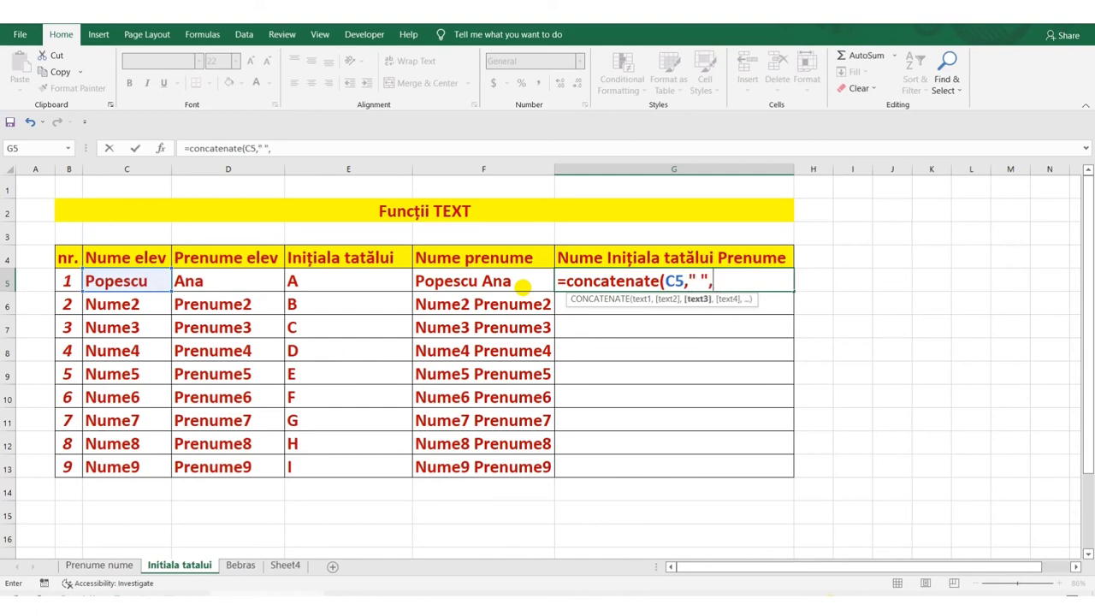
click(353, 280)
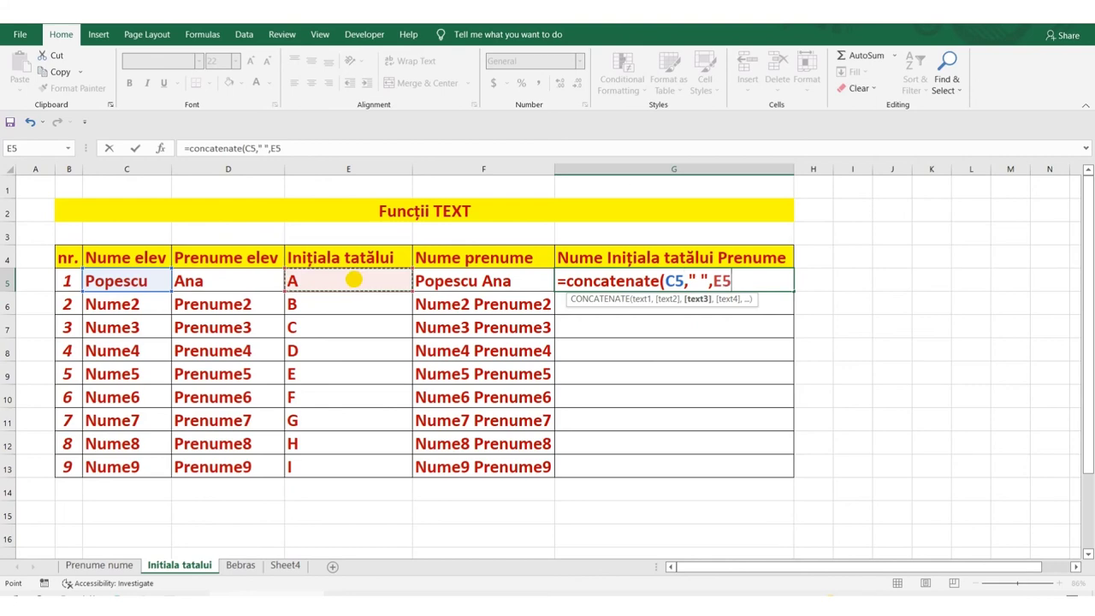
text(,)
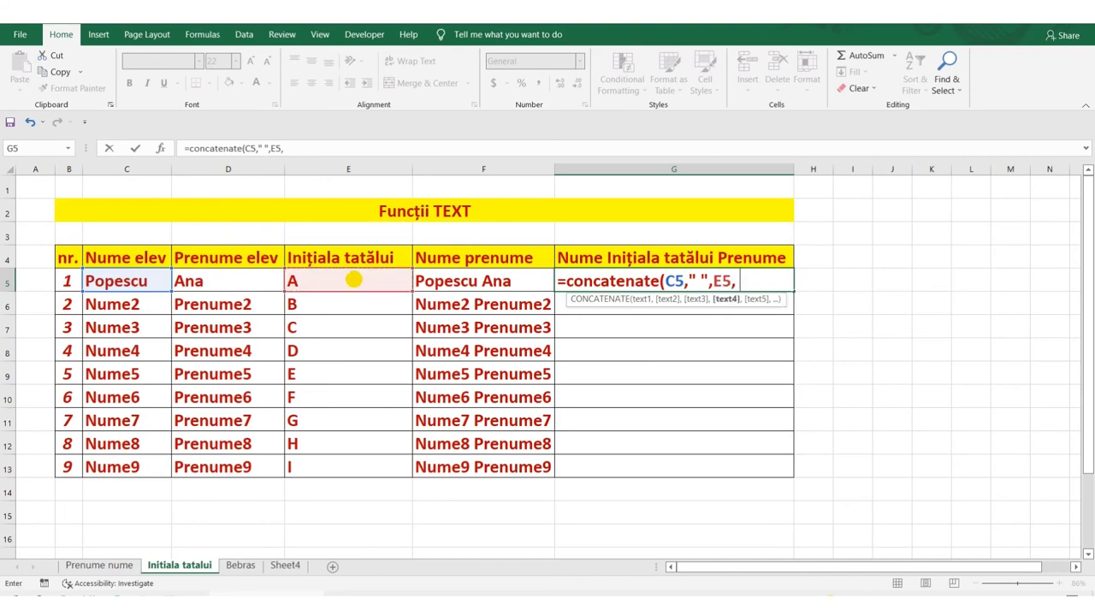
Step: Complete the G5 formula with the arguments ". " and D5, and copy it down to G13
text( ".",)
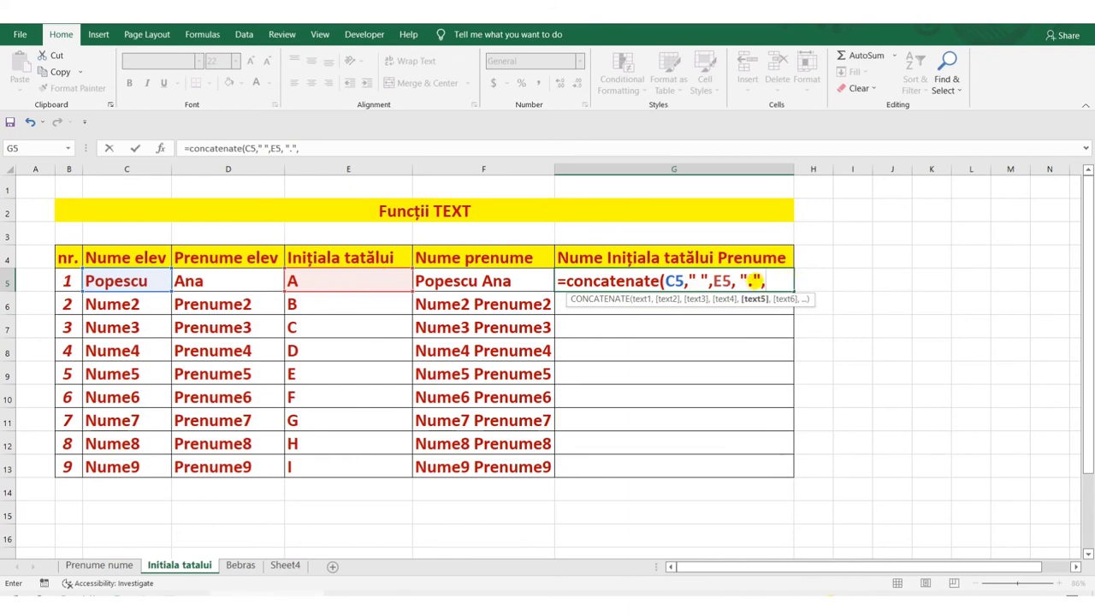
click(753, 280)
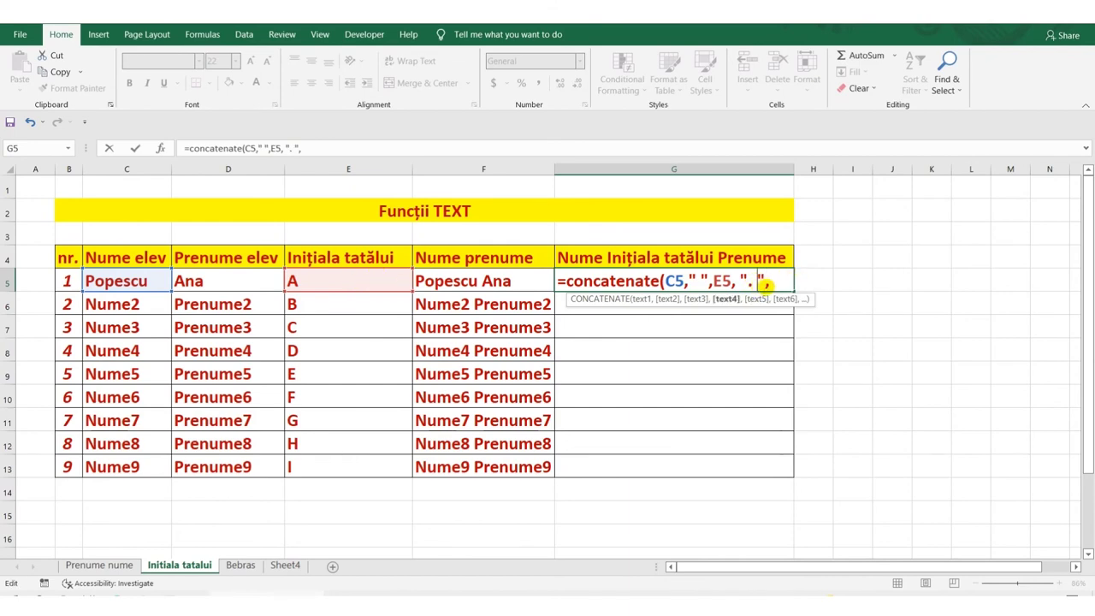
click(768, 282)
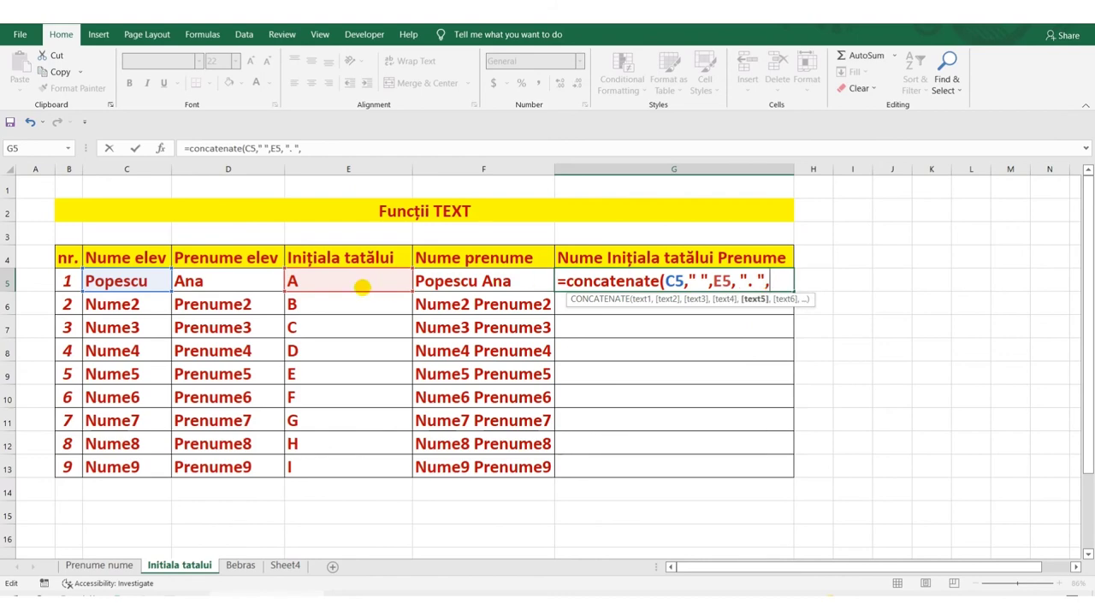
click(264, 282)
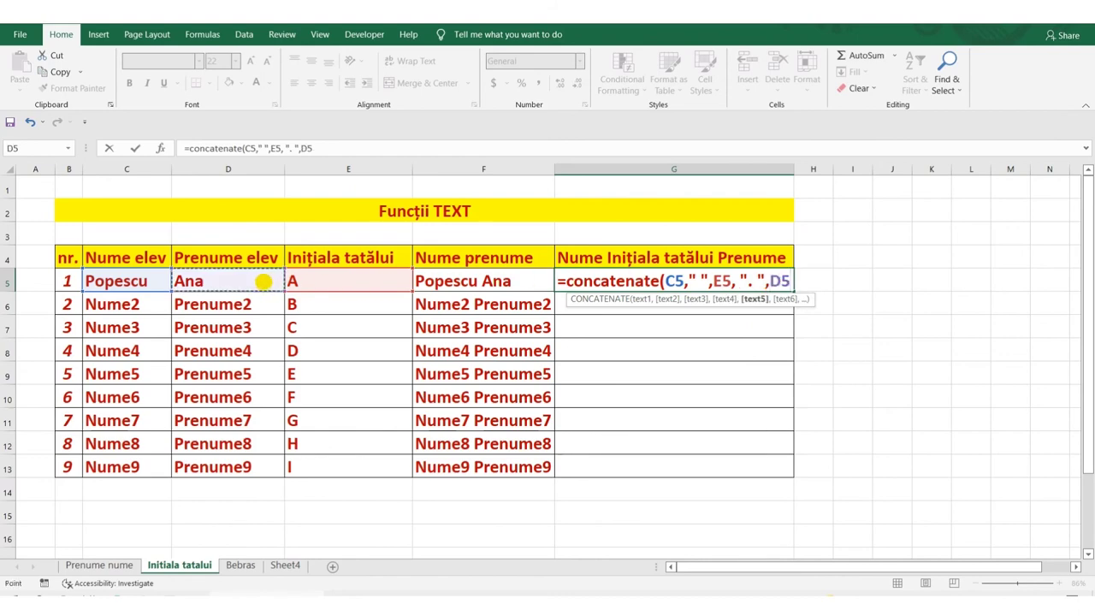
text())
key(Return)
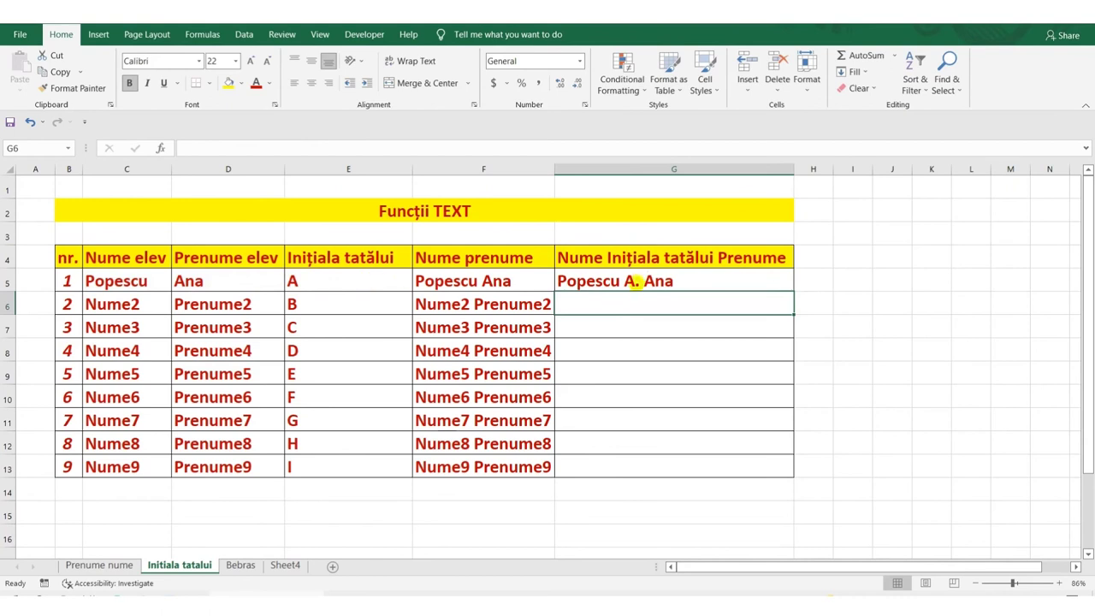
click(663, 282)
drag(792, 292, 793, 476)
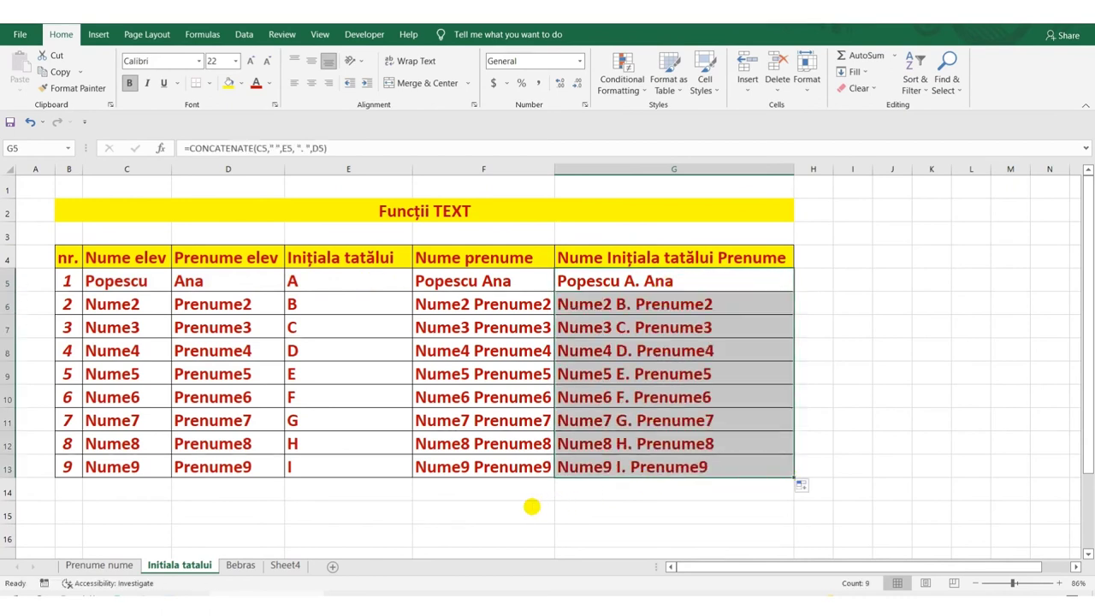
Step: On the Bebras sheet, examine the formulas behind the father's initial in E6, the identifier in F6 and the password in G6
click(242, 565)
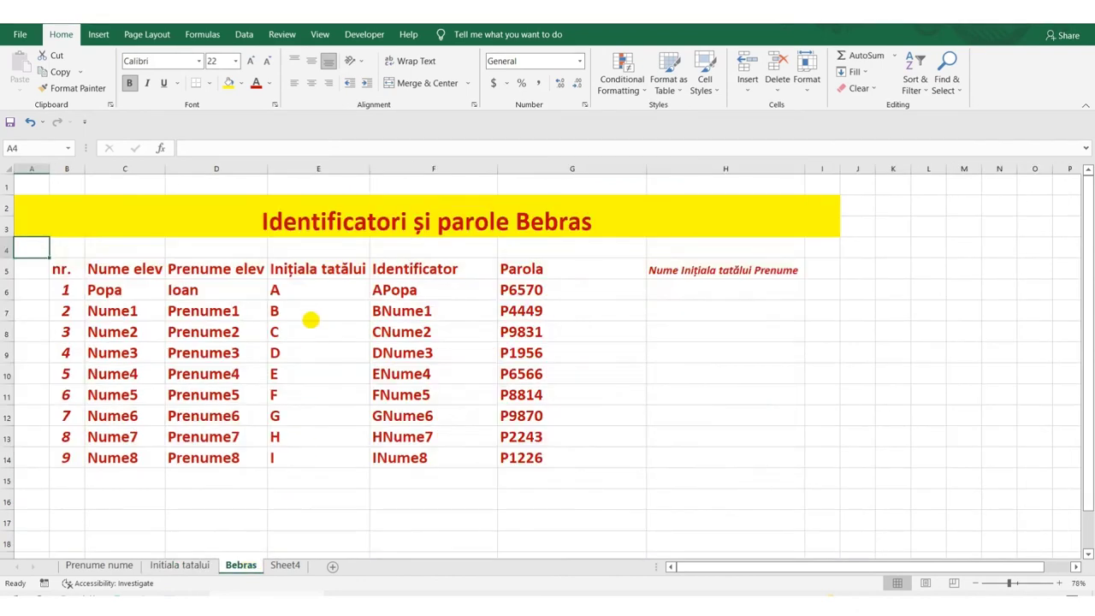
double_click(312, 288)
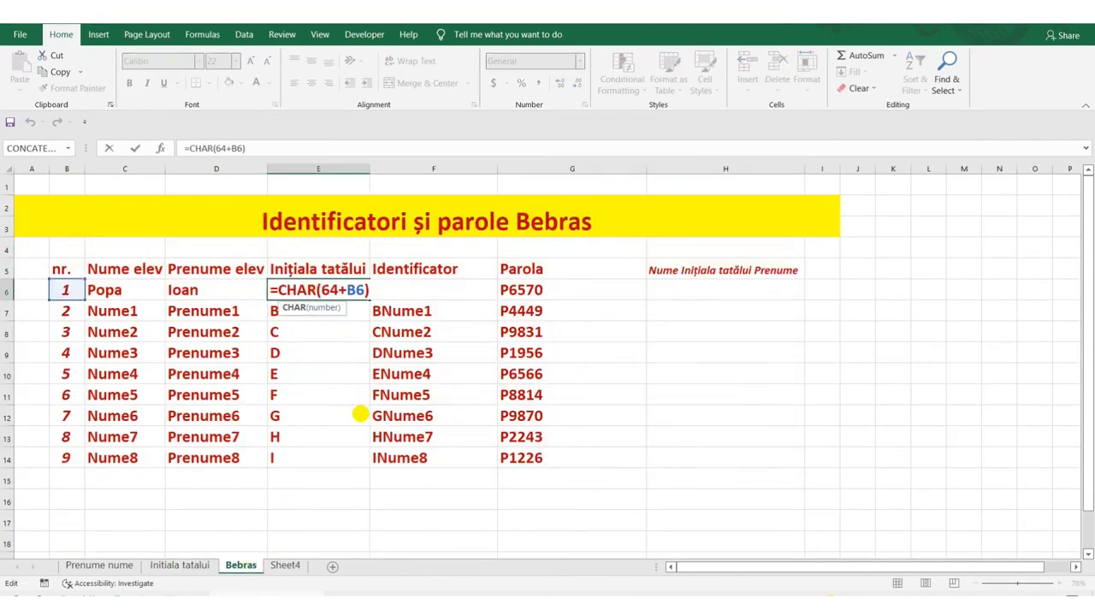
key(Return)
click(449, 290)
double_click(449, 289)
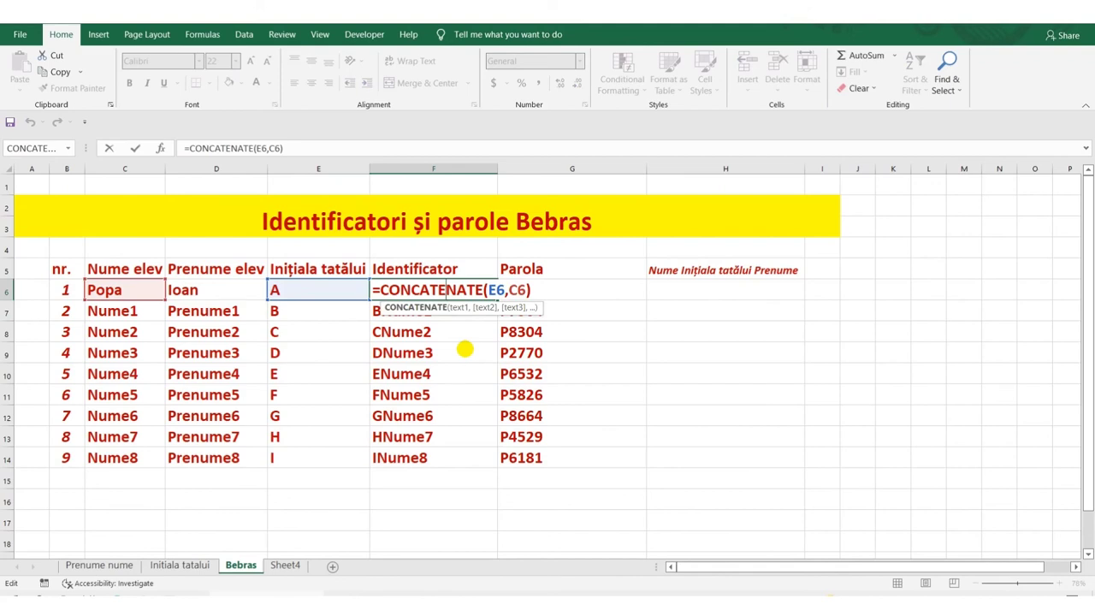
key(Return)
click(573, 290)
double_click(572, 290)
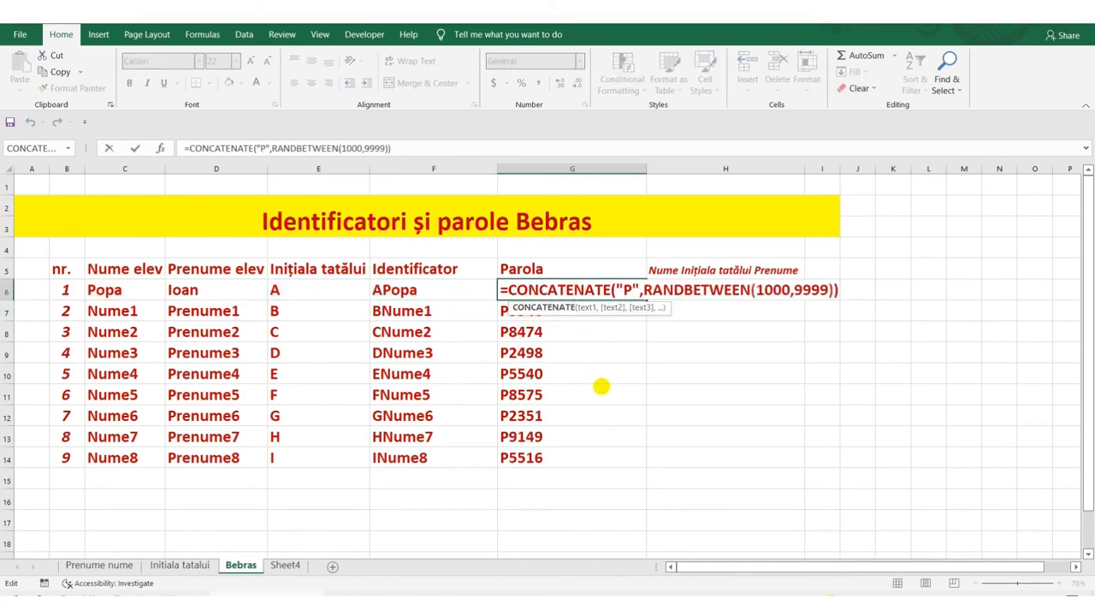
key(Return)
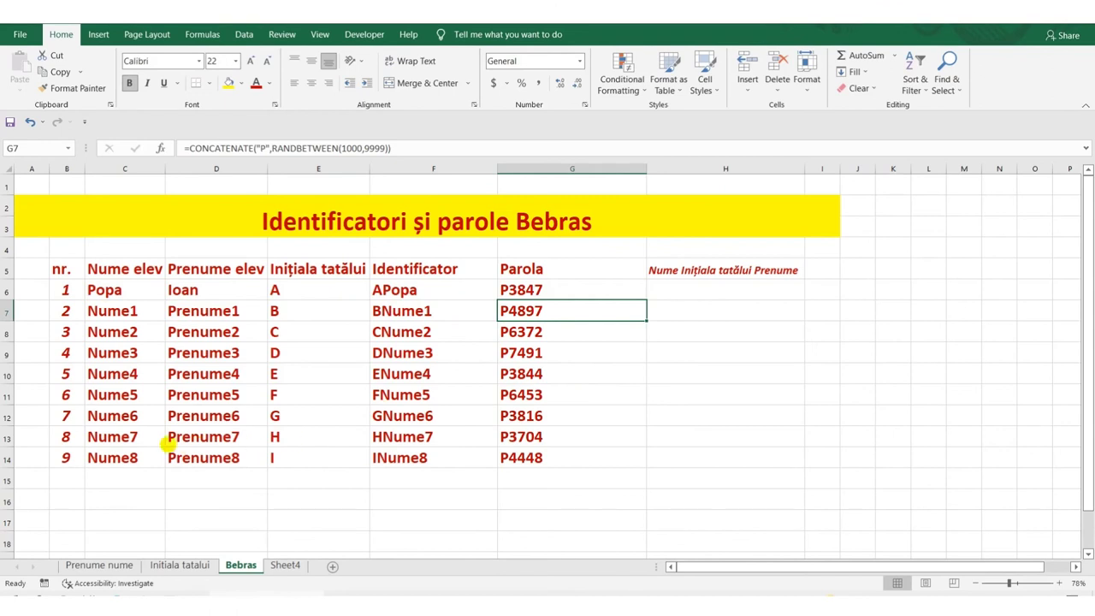
Step: Extend the nr., Nume elev, Prenume elev and Inițiala tatălui columns of the Bebras table down to row 18
click(141, 438)
drag(141, 438, 148, 537)
drag(69, 437, 84, 544)
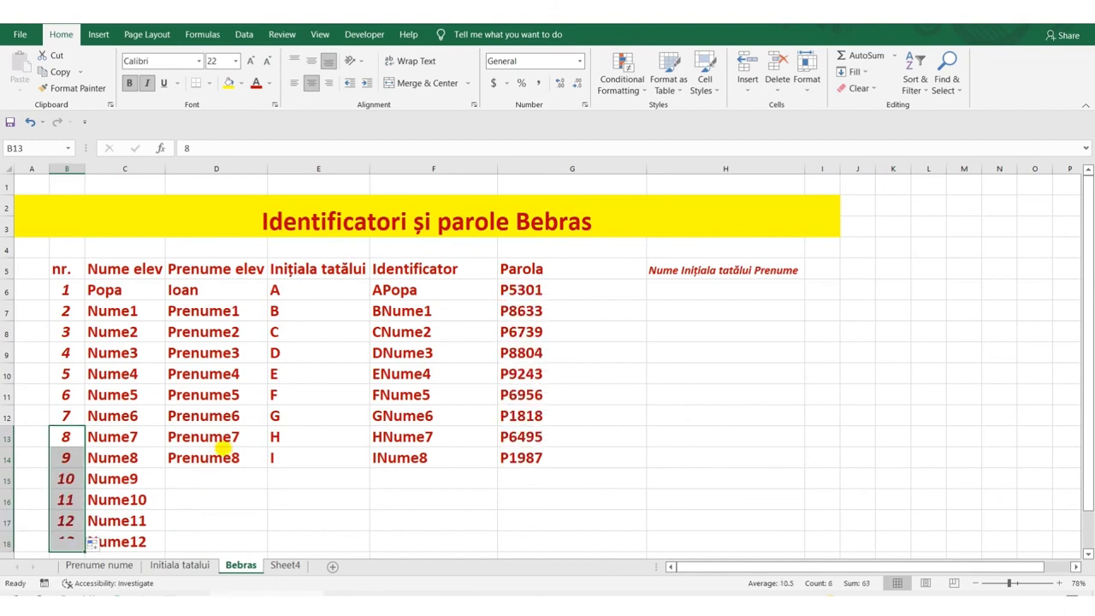
click(229, 440)
drag(229, 440, 267, 542)
drag(318, 436, 368, 544)
Step: Copy the Identificator and Parola formulas down to row 18
drag(419, 439, 432, 459)
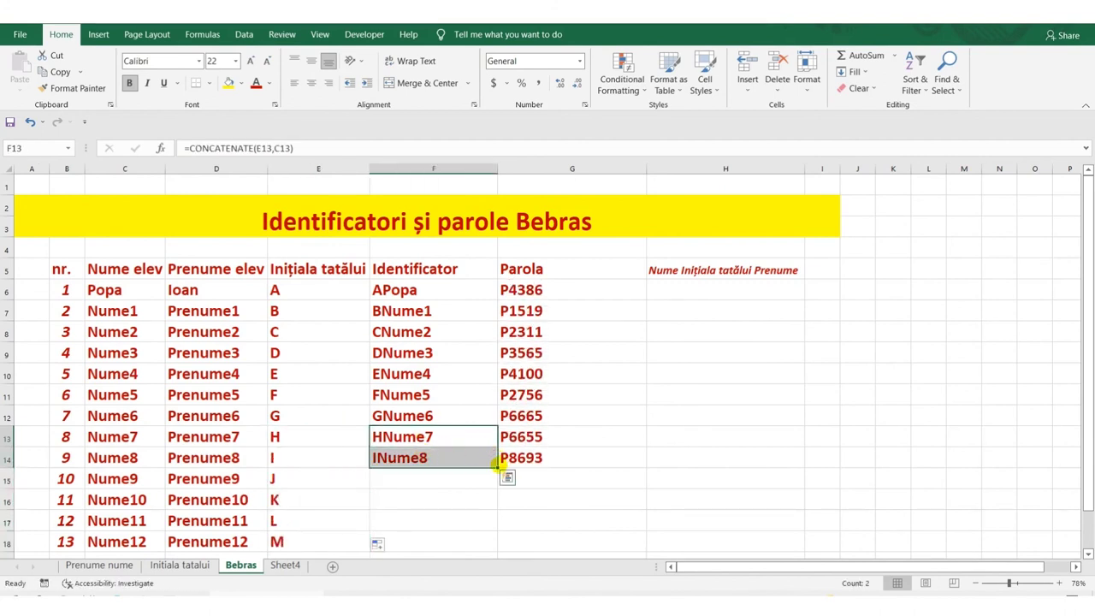
drag(496, 468, 494, 544)
drag(555, 440, 648, 544)
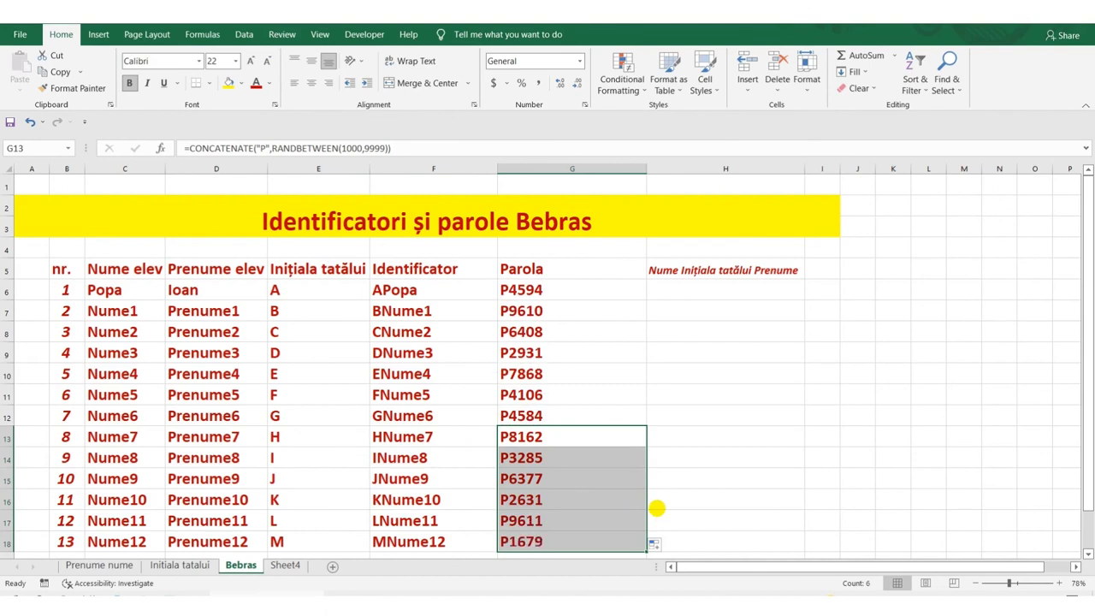